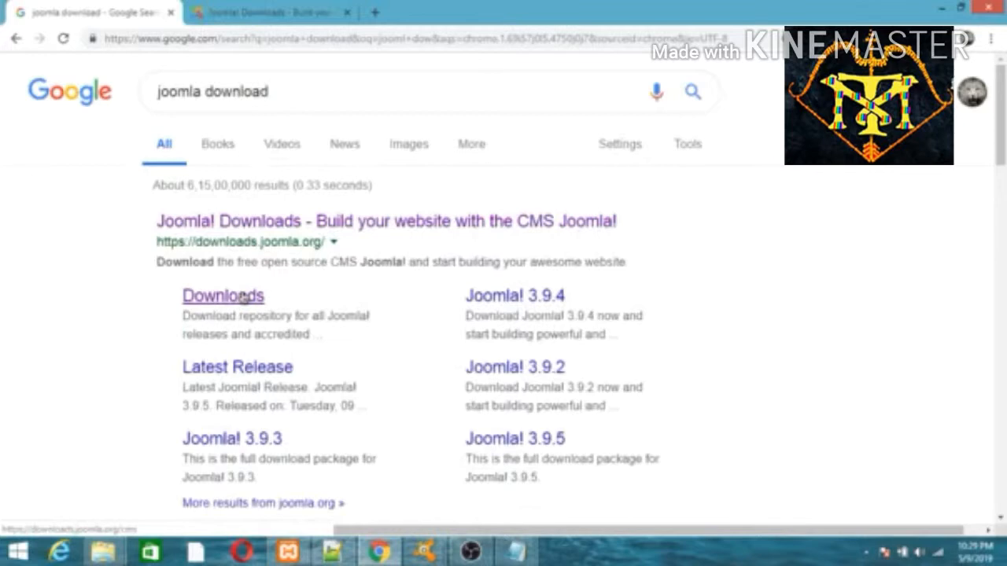
Open the Joomla Downloads search result in a new tab and dismiss the ad-blocker notice
right_click(242, 296)
left_click(285, 306)
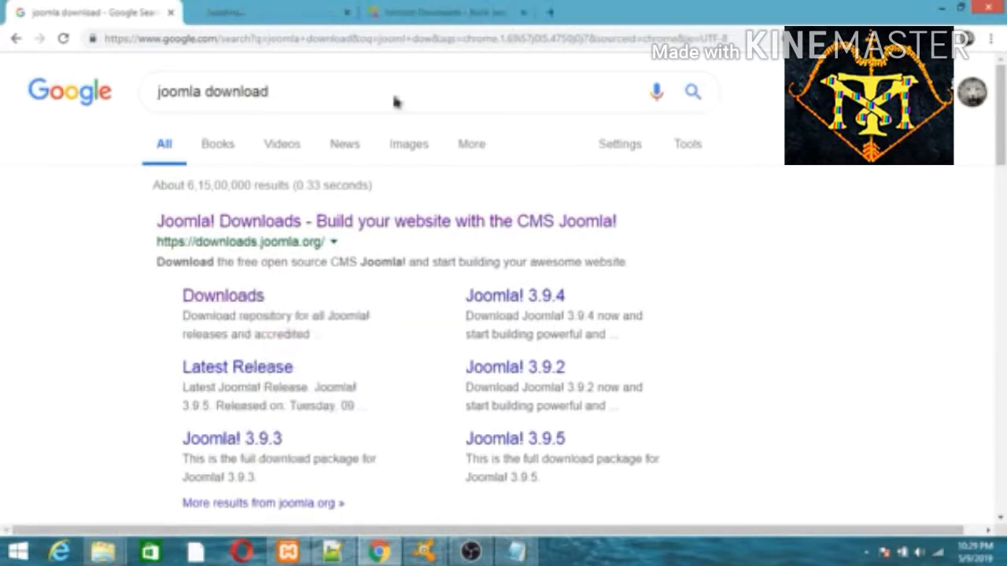
left_click(524, 13)
left_click(309, 8)
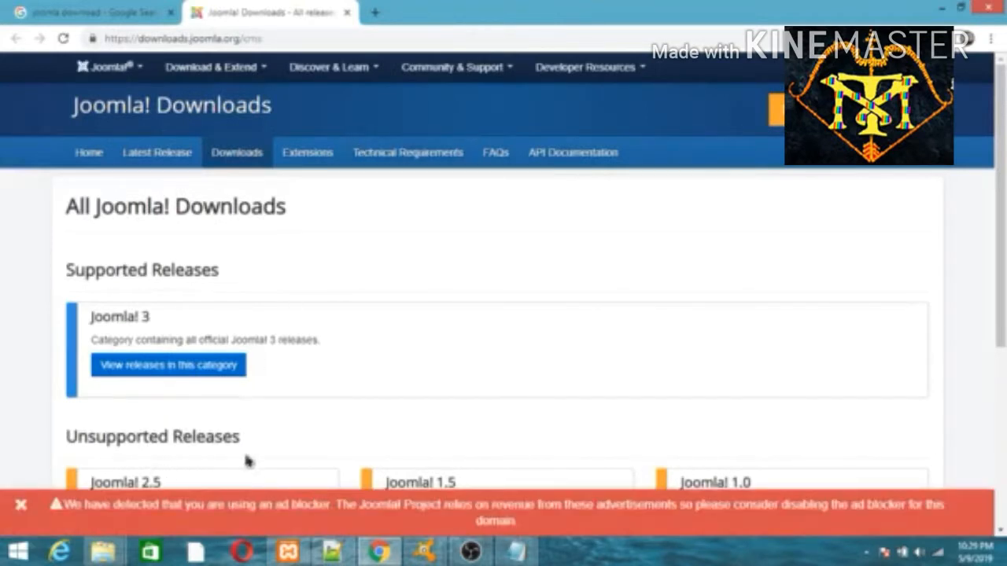
left_click(21, 505)
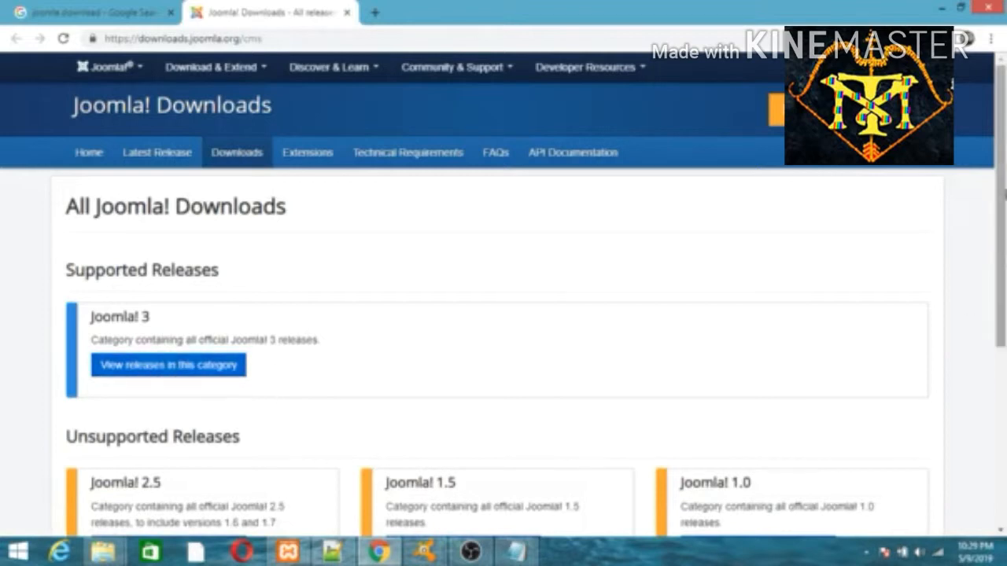
scroll(503, 315, "down", 1)
scroll(504, 314, "up", 1)
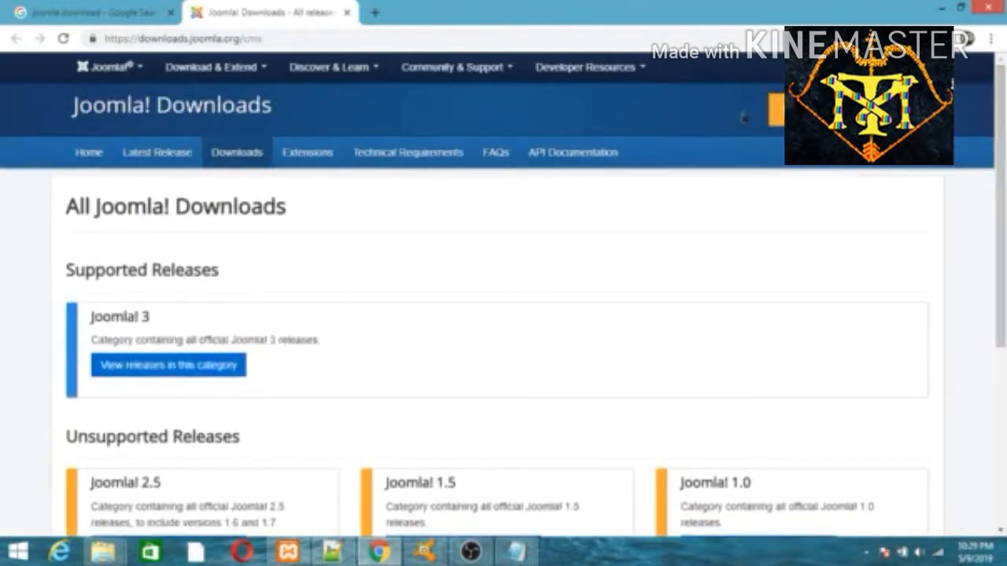
Start the Joomla 3.9.6 full package download from the downloads home page and close that tab
left_click(777, 110)
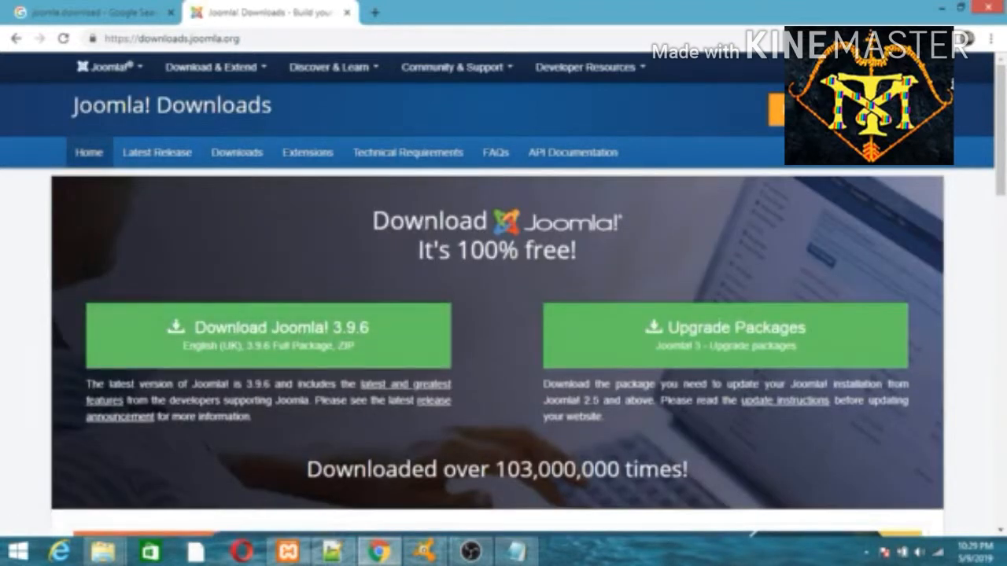
left_click_drag(422, 224, 532, 252)
left_click(627, 271)
left_click(262, 334)
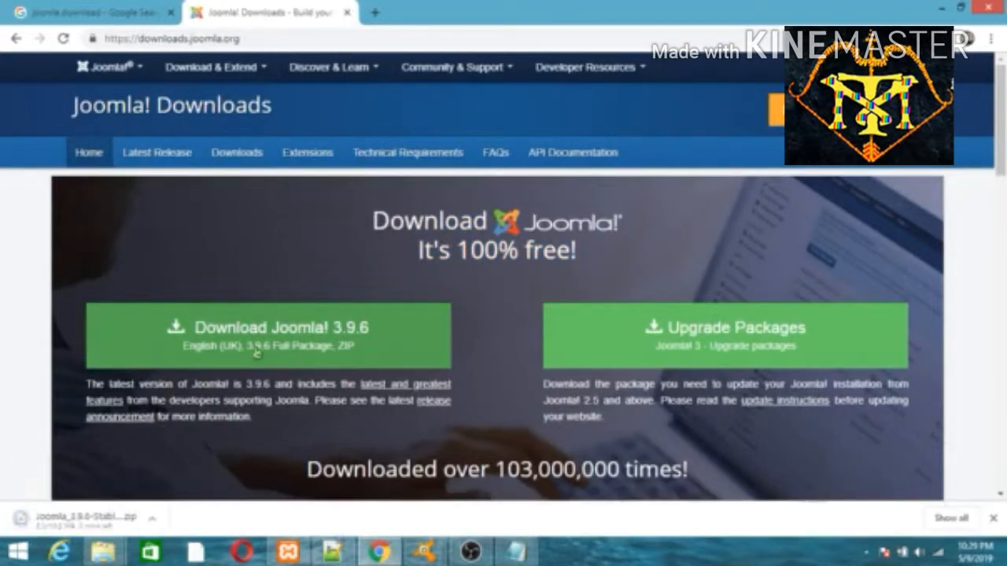
left_click(155, 520)
left_click(162, 493)
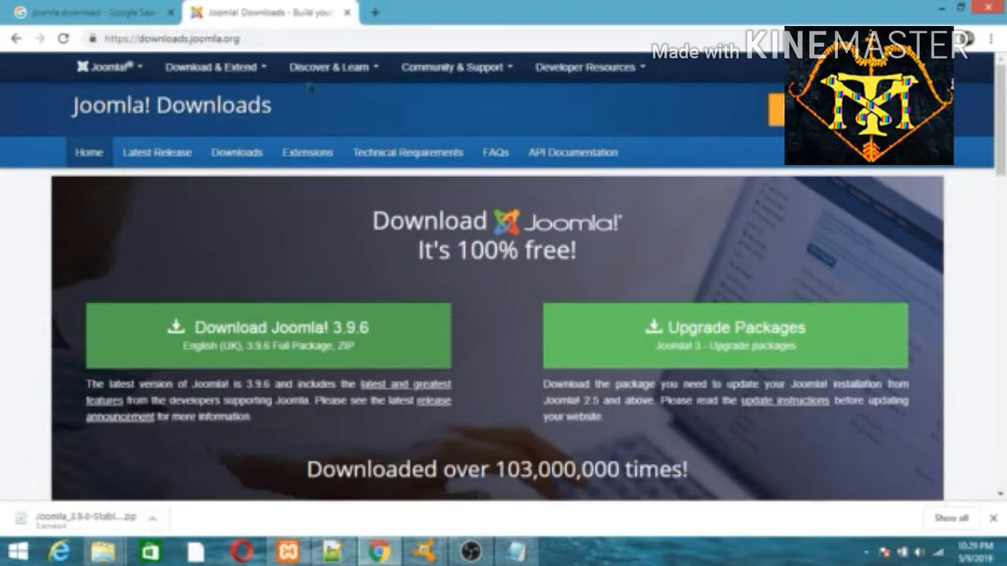
left_click(346, 19)
Cut the Joomla package zip from the Downloads folder
mouse_move(103, 553)
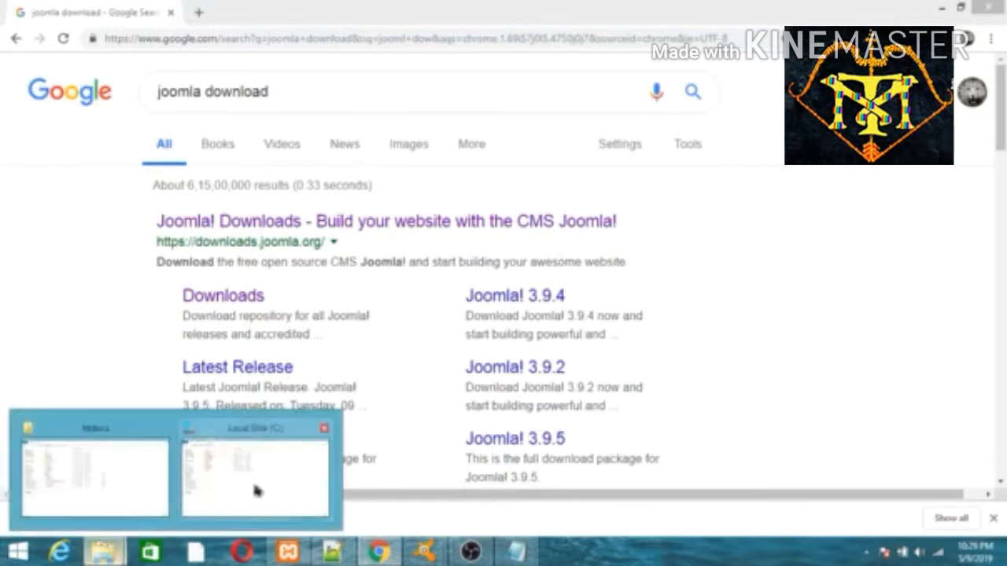
left_click(219, 481)
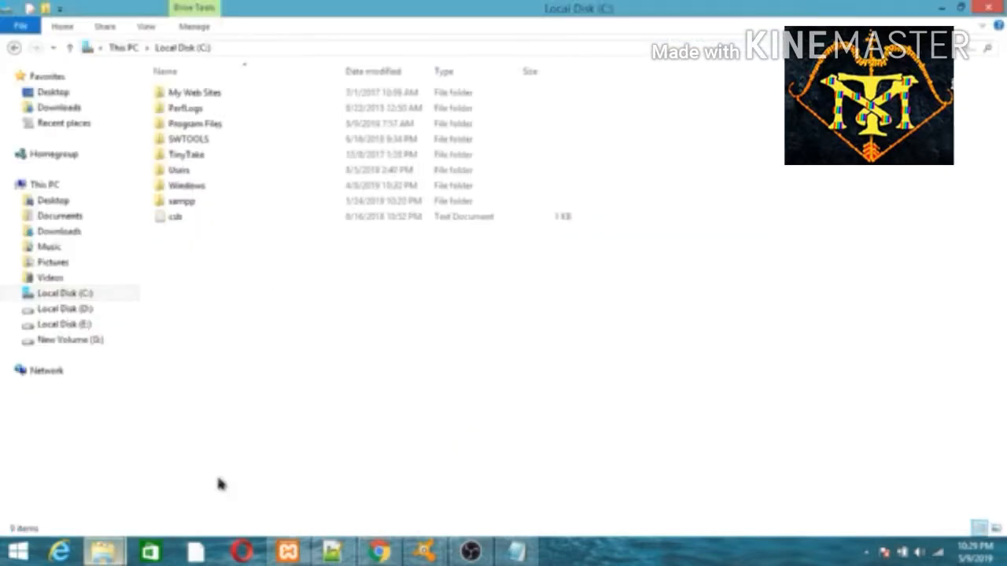
left_click(55, 107)
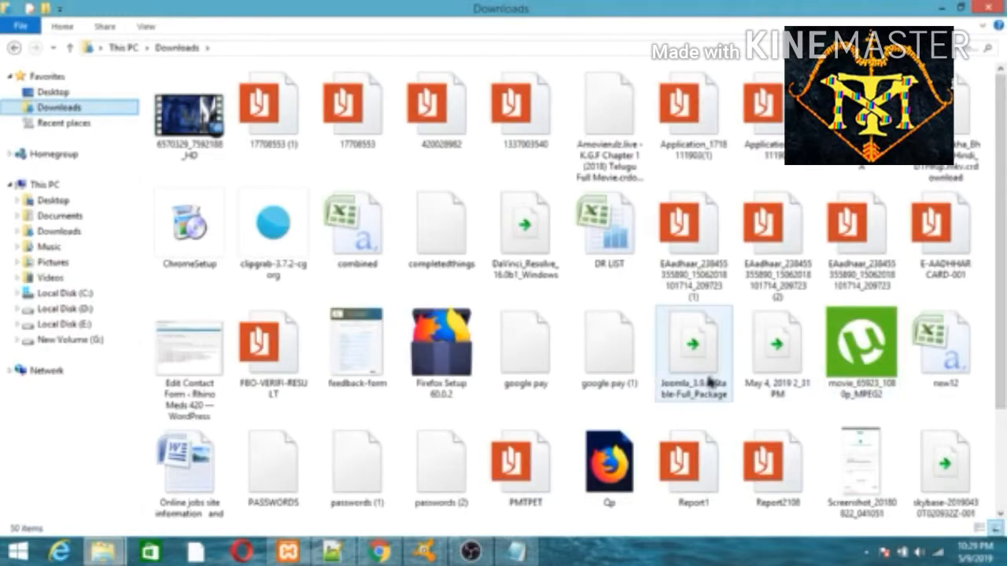
right_click(710, 381)
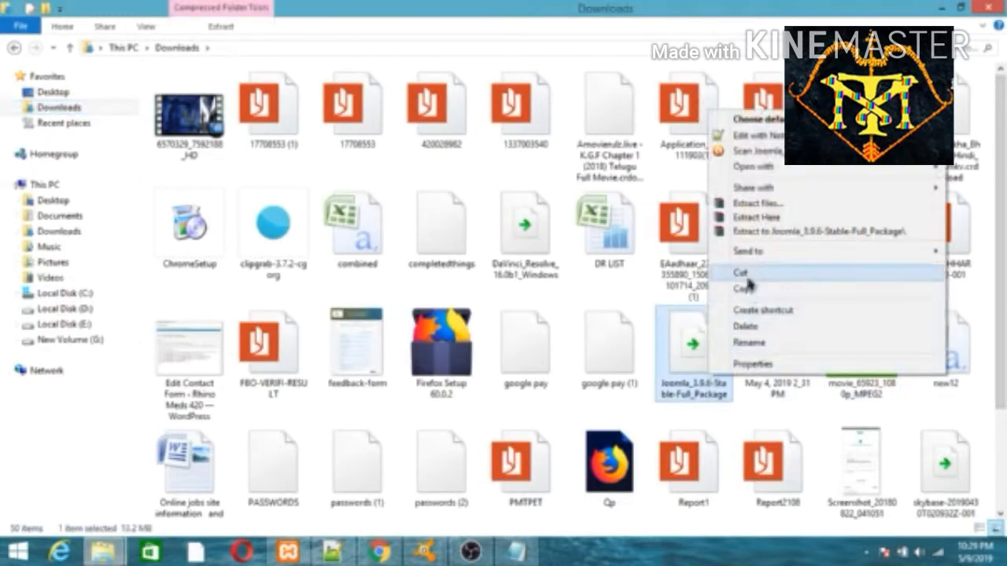
left_click(746, 276)
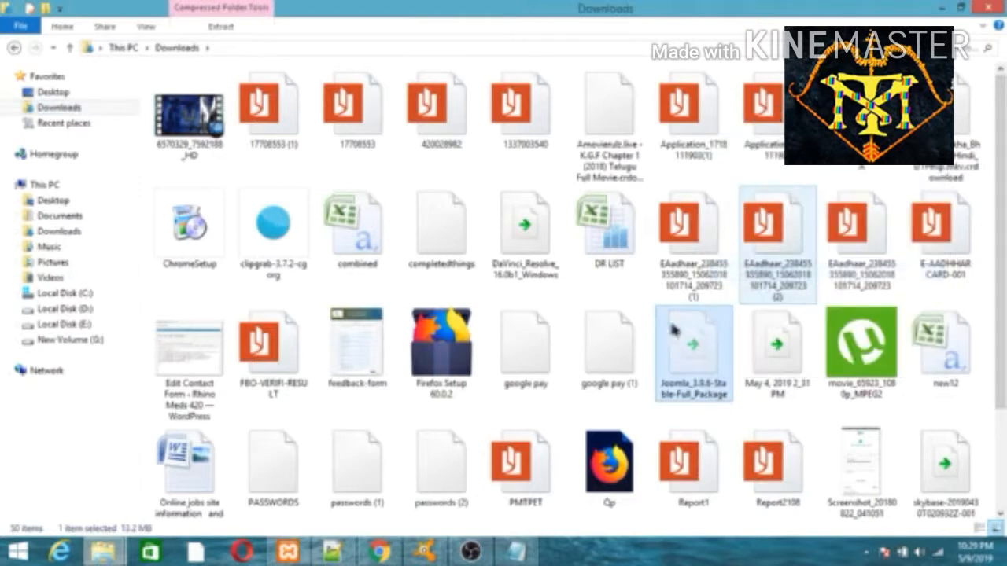
Create a new folder named joomla in C:\xampp\htdocs and open it
left_click(85, 294)
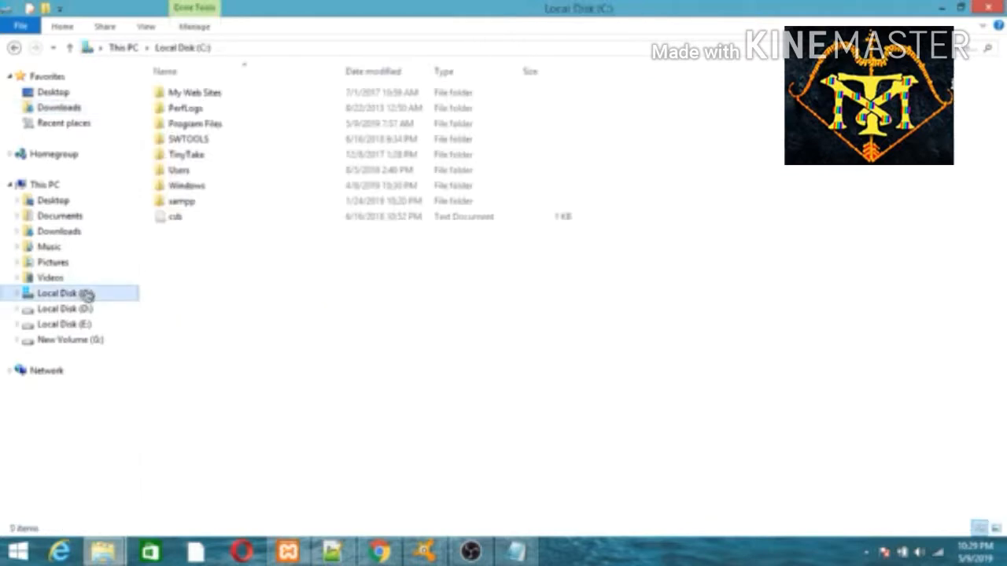
left_click(182, 206)
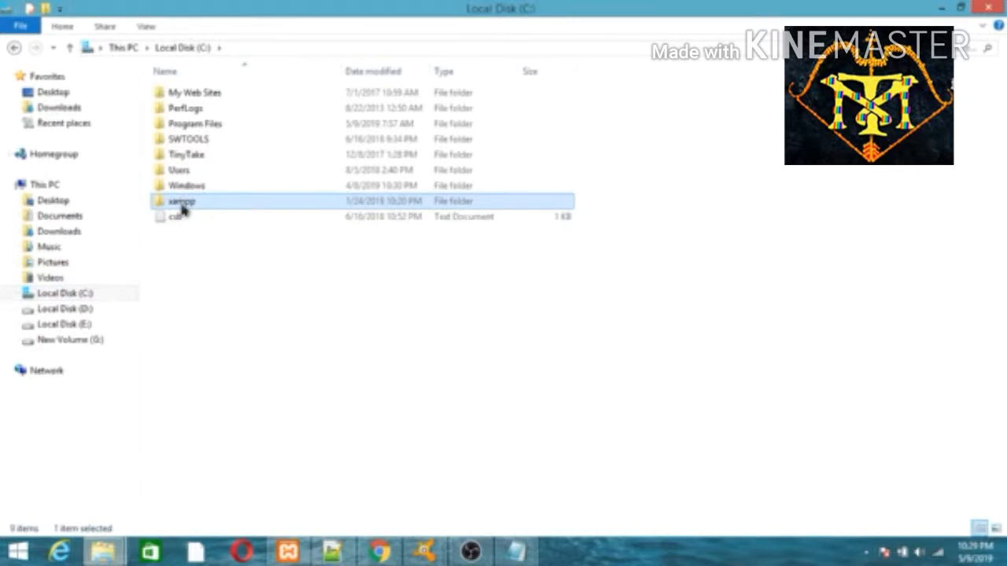
double_click(182, 207)
double_click(187, 171)
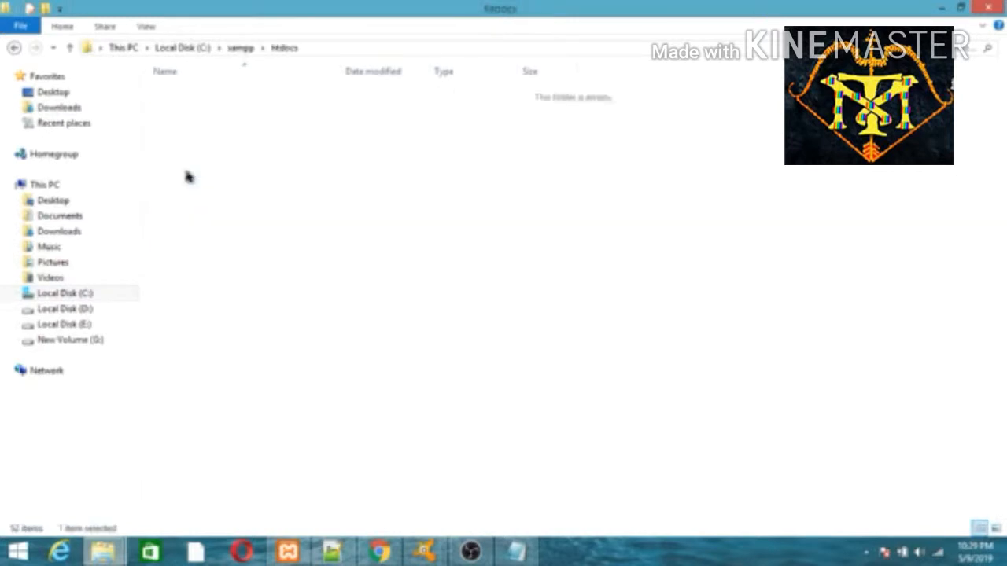
right_click(265, 447)
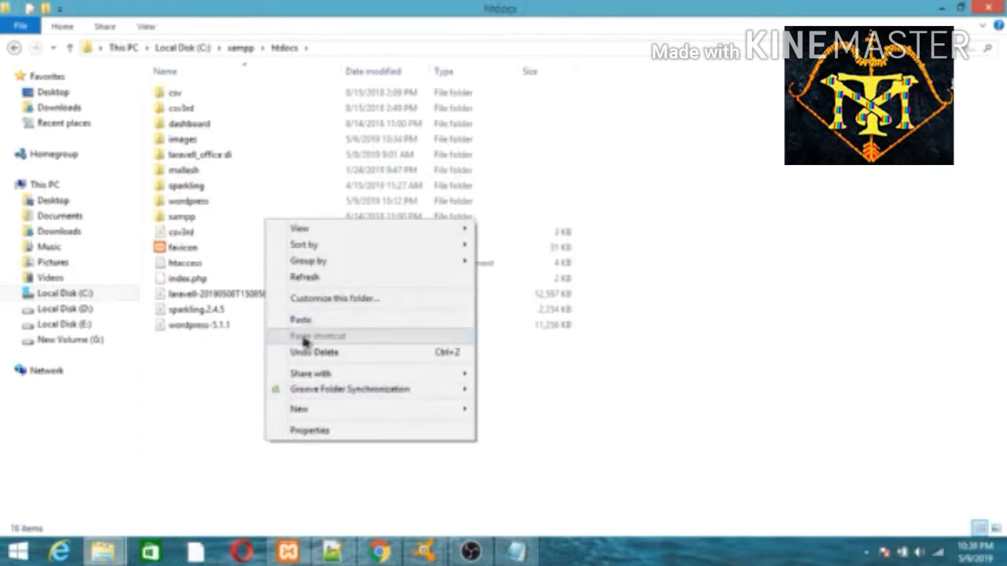
mouse_move(423, 409)
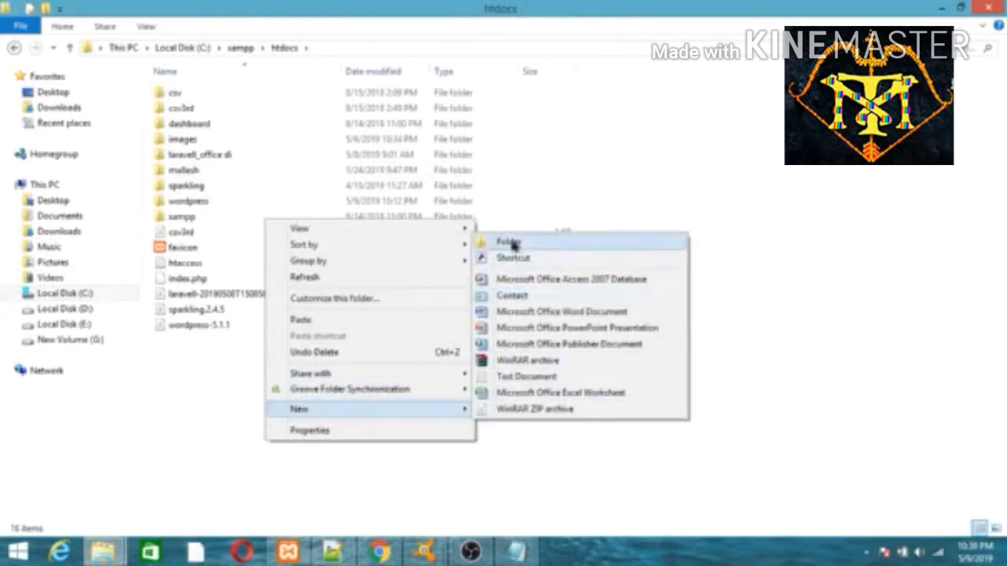
left_click(512, 242)
type("joomla")
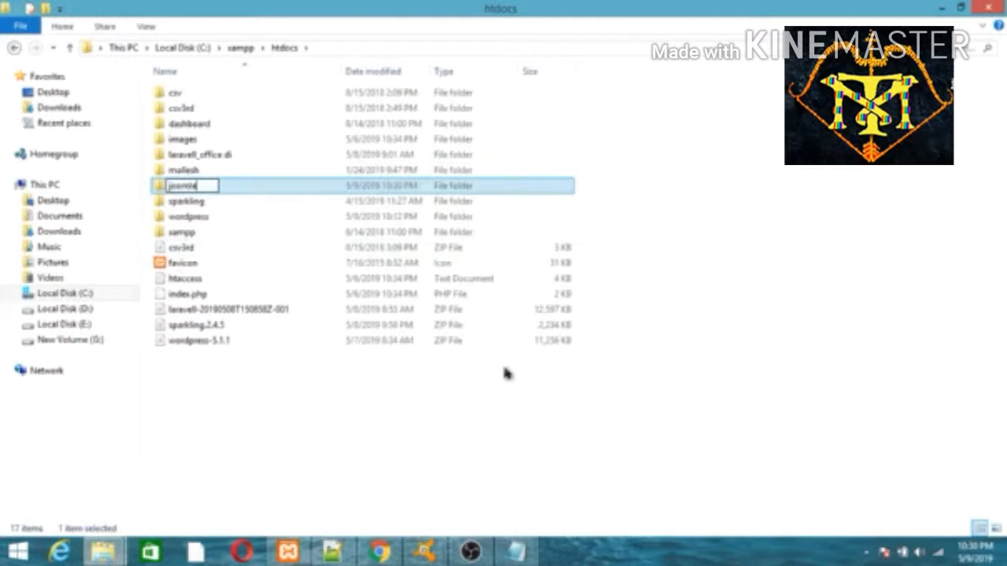
left_click(479, 407)
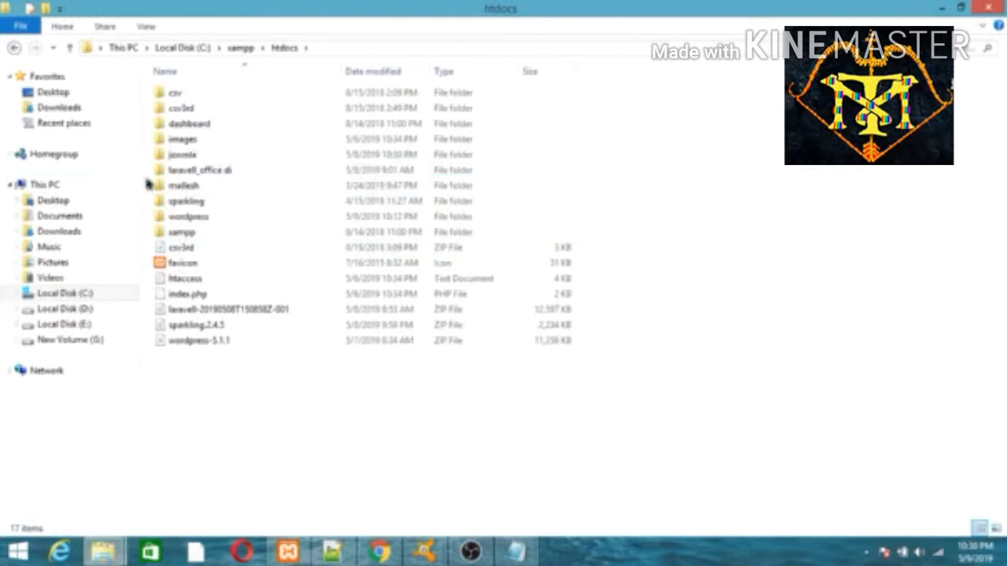
double_click(195, 155)
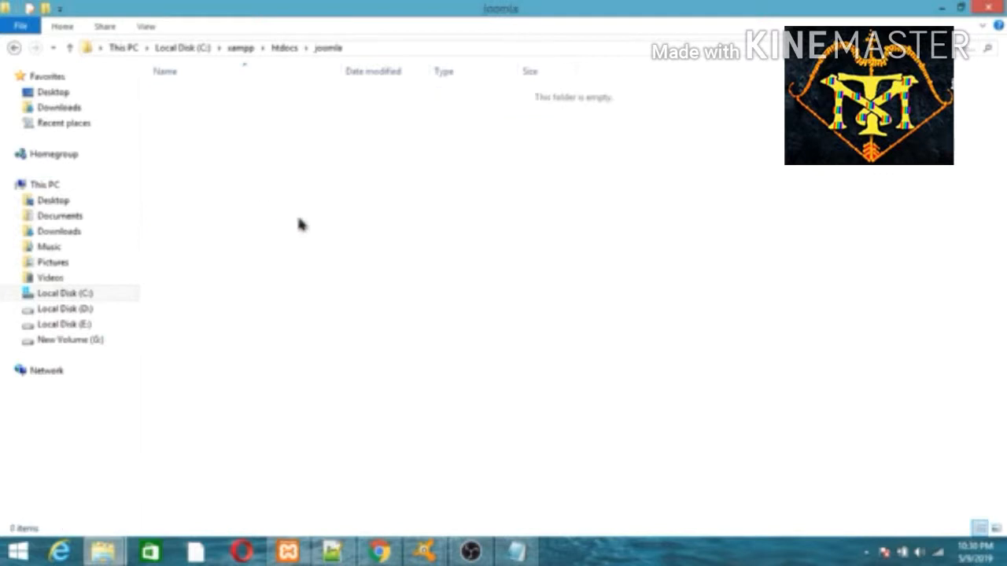
Paste the Joomla 3.9.6 zip into htdocs\joomla and extract its contents there
right_click(300, 223)
left_click(355, 321)
left_click(265, 139)
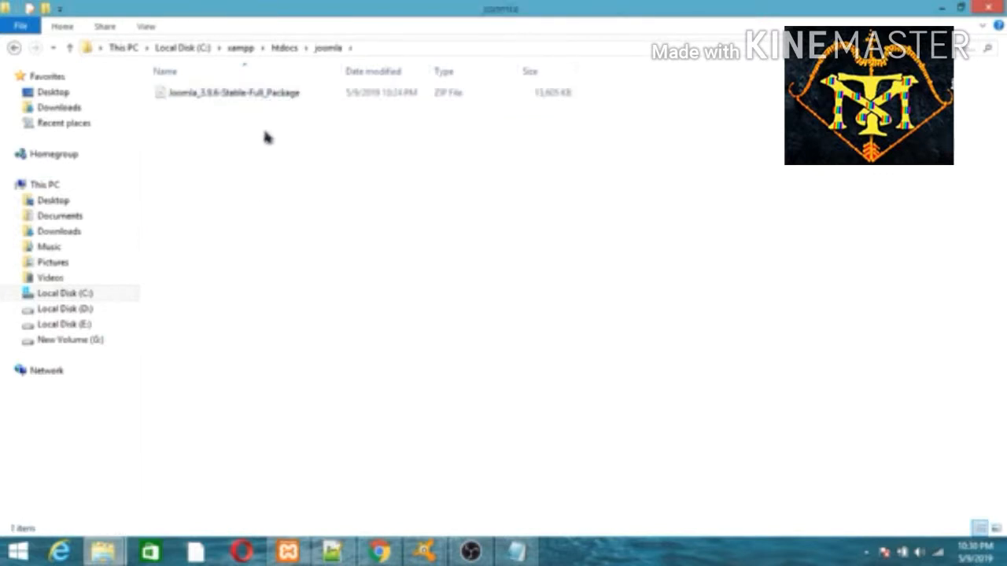
left_click(265, 95)
right_click(265, 95)
left_click(323, 185)
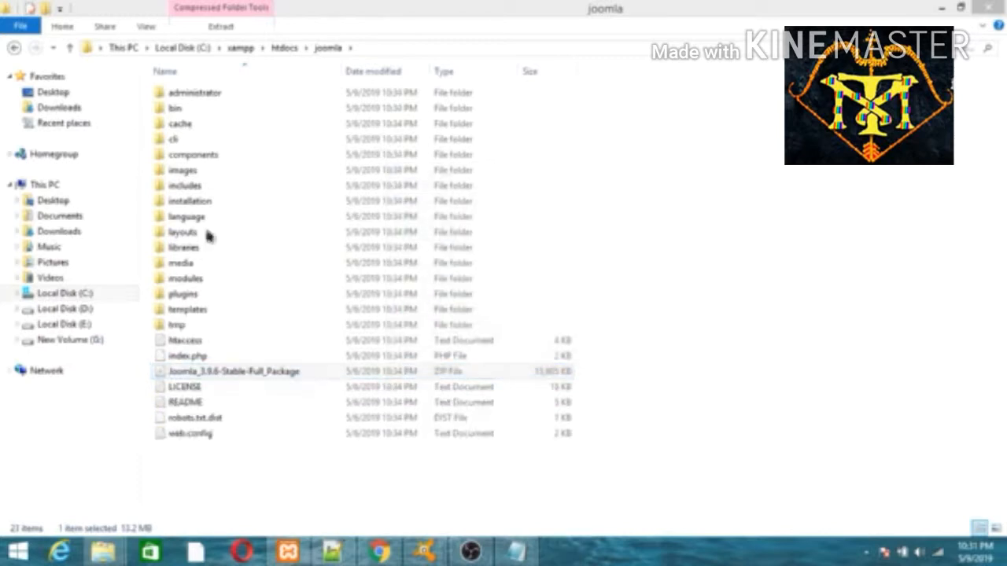
left_click(659, 316)
Load localhost/joomla in a new Chrome tab to reach the Joomla Web Installer
left_click(380, 550)
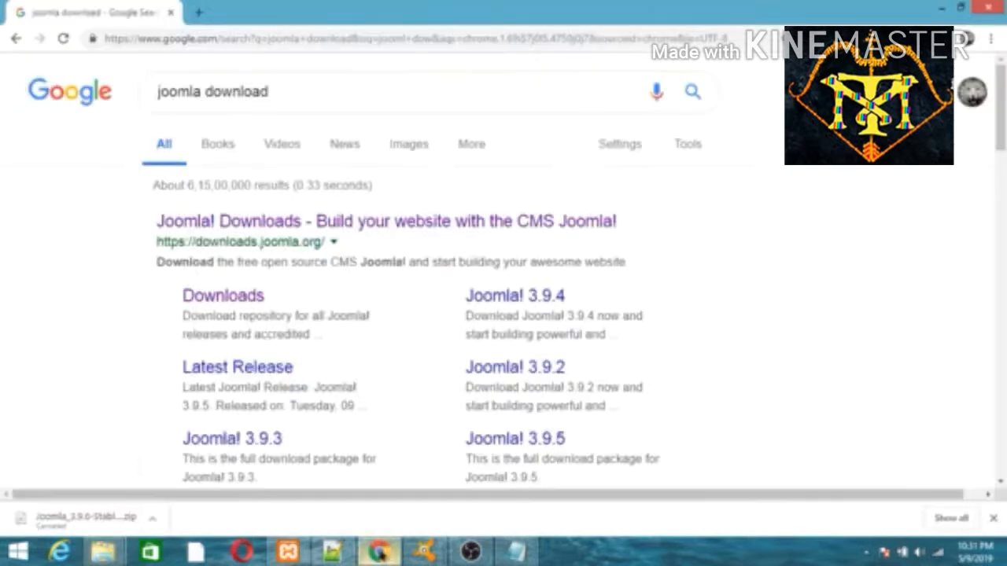
left_click(199, 14)
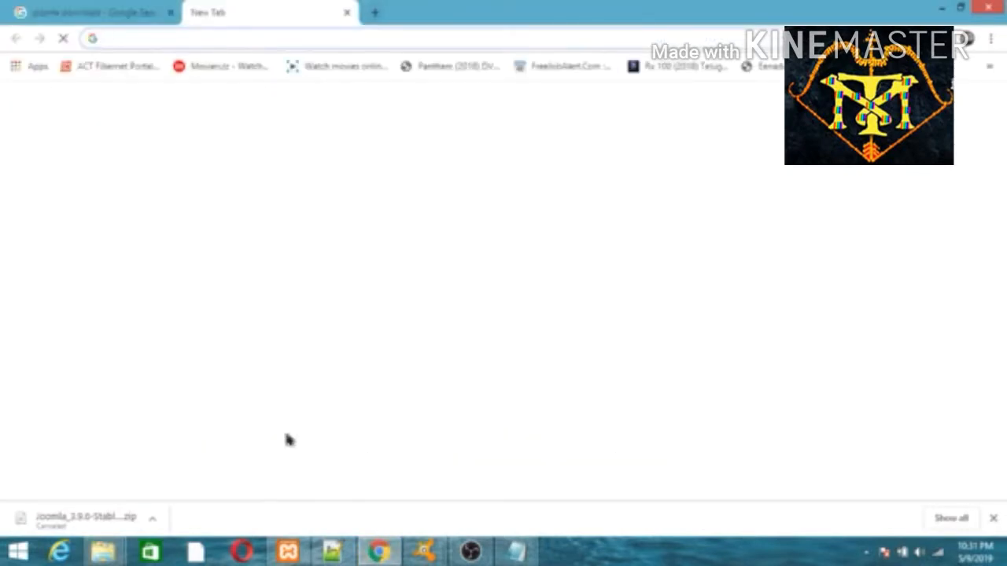
left_click(288, 550)
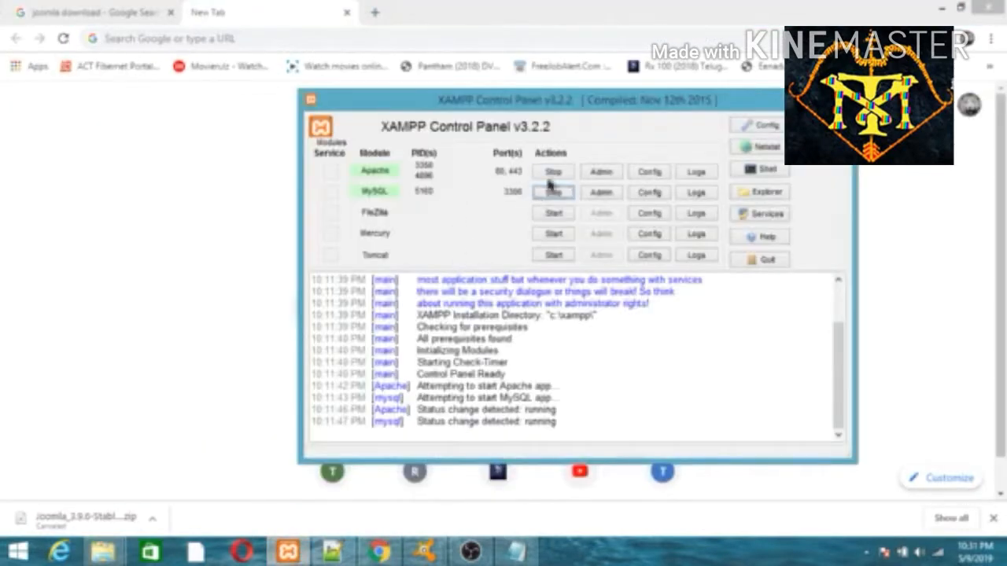
key("alt+Tab")
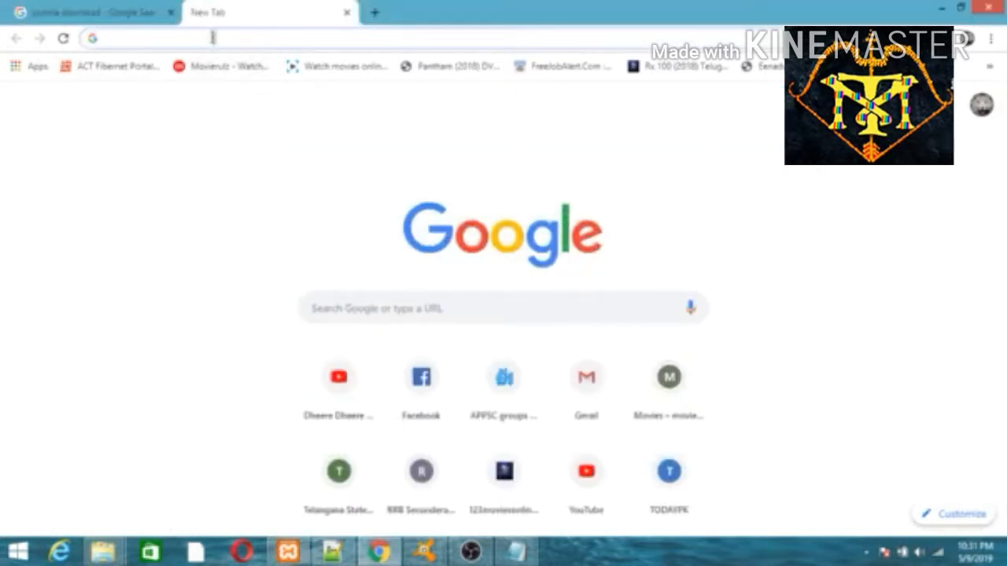
type("loc")
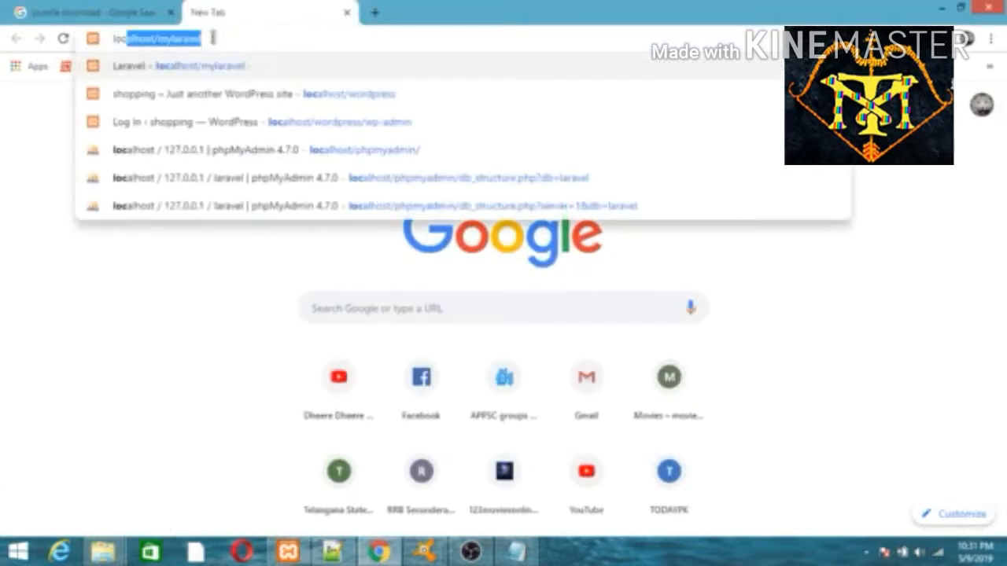
key("End")
key("BackSpace")
key("BackSpace")
key("BackSpace")
key("BackSpace")
key("BackSpace")
key("BackSpace")
key("BackSpace")
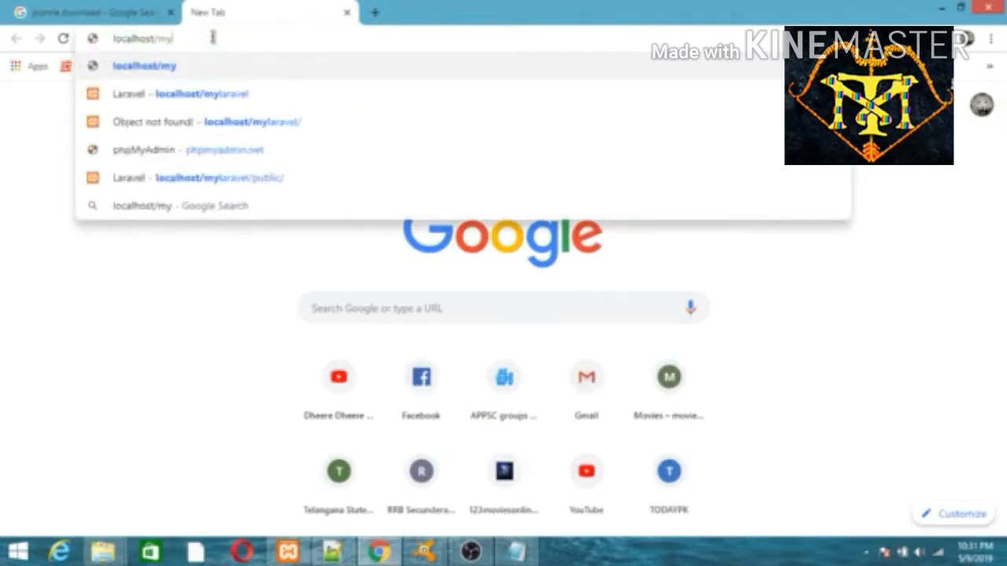
key("BackSpace")
key("BackSpace")
type("joomla")
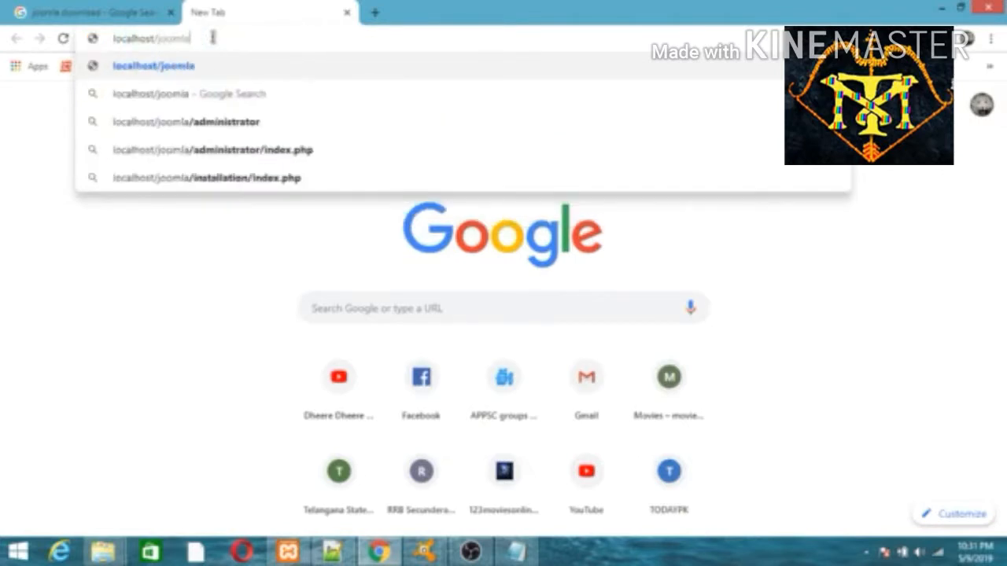
key("Return")
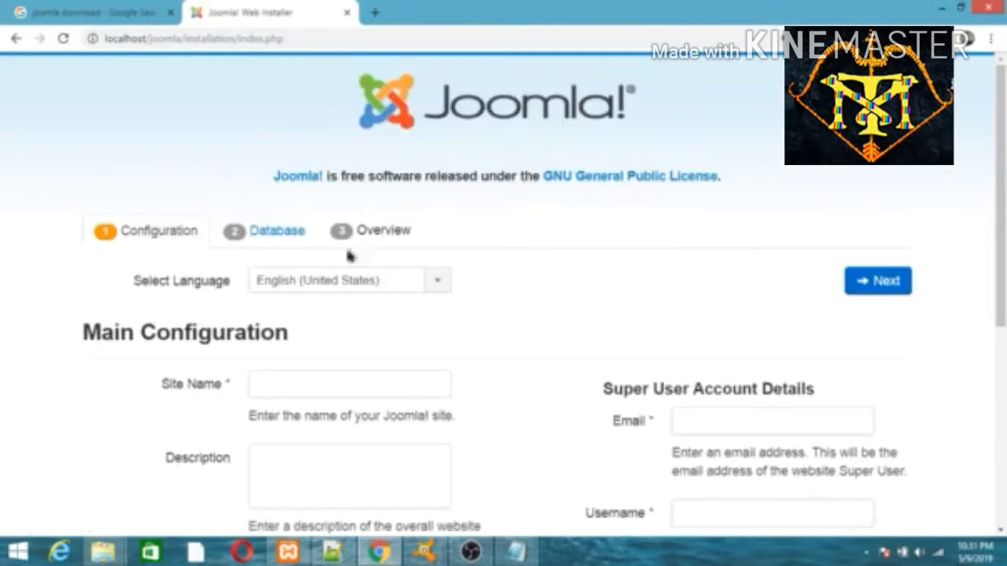
Enter site name 'my first joomla site' and a description about installing Joomla
scroll(503, 315, "down", 2)
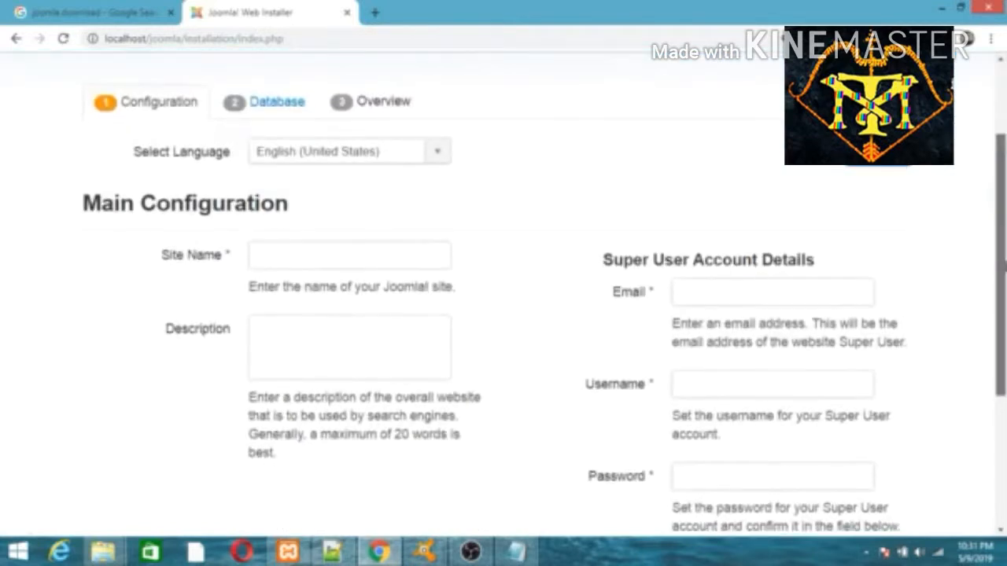
left_click(299, 247)
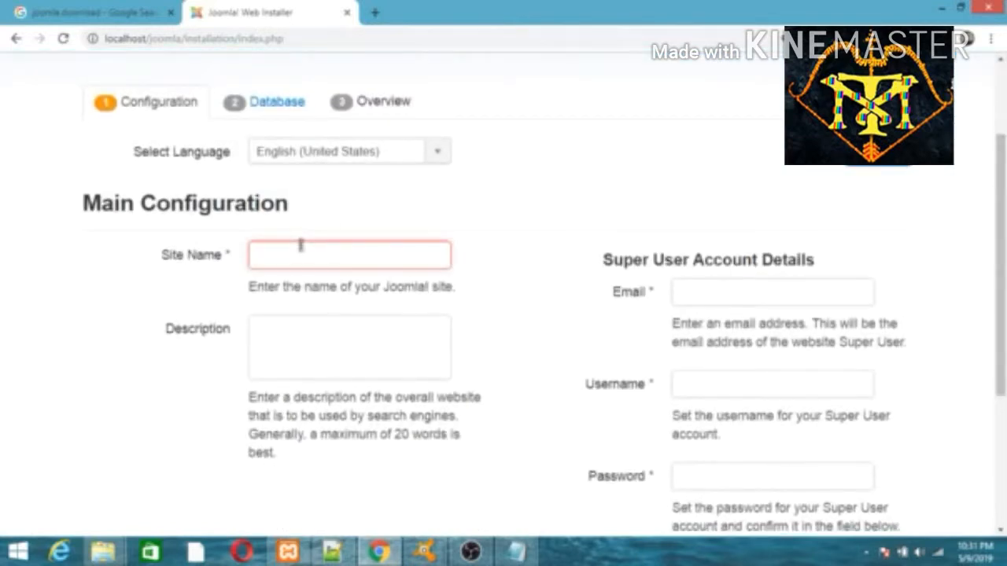
type("my first joomla site")
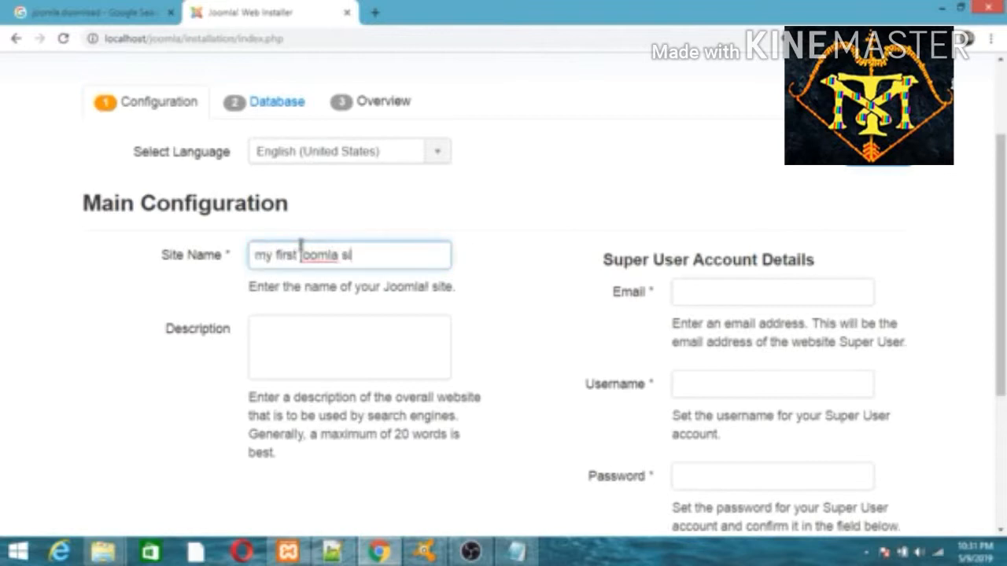
left_click(317, 326)
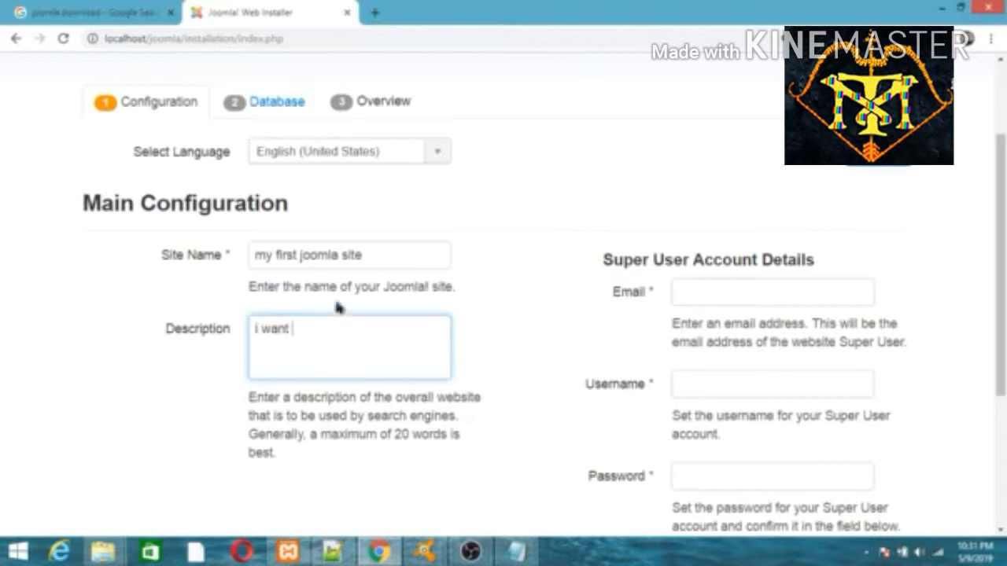
left_click(319, 258)
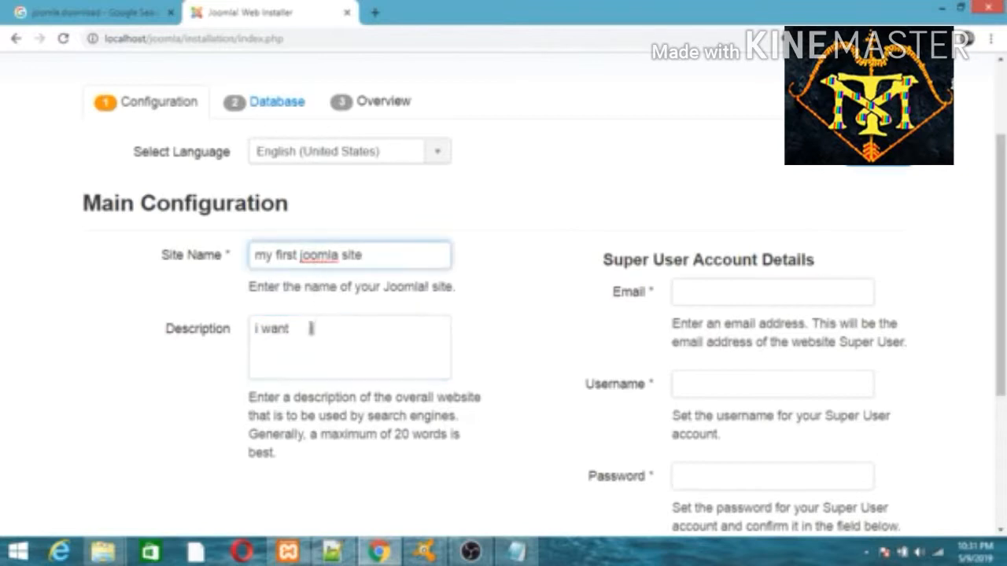
left_click(311, 328)
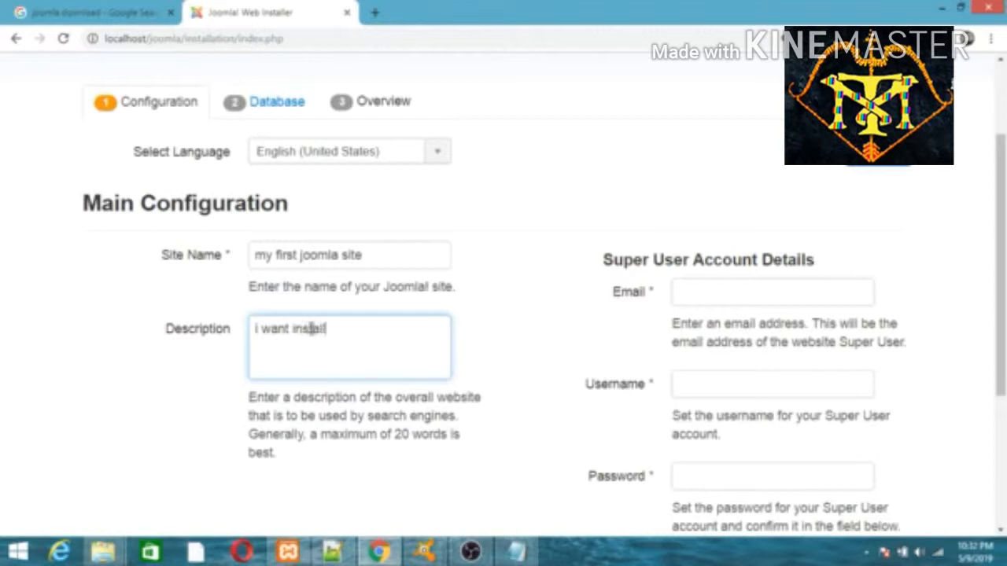
type("i want install joomla")
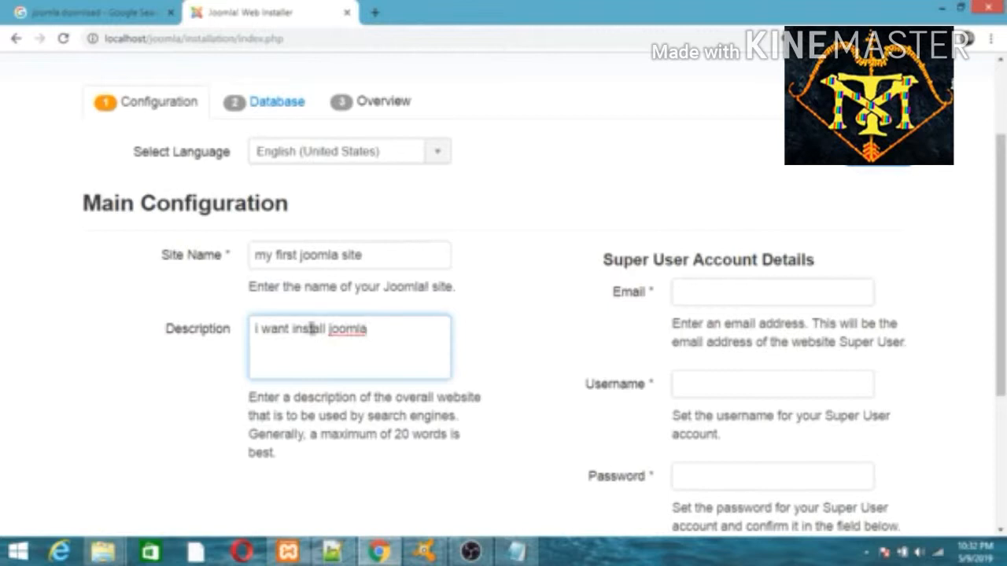
Fill in the super user email, admin username and password twice, then continue to database setup
left_click(693, 295)
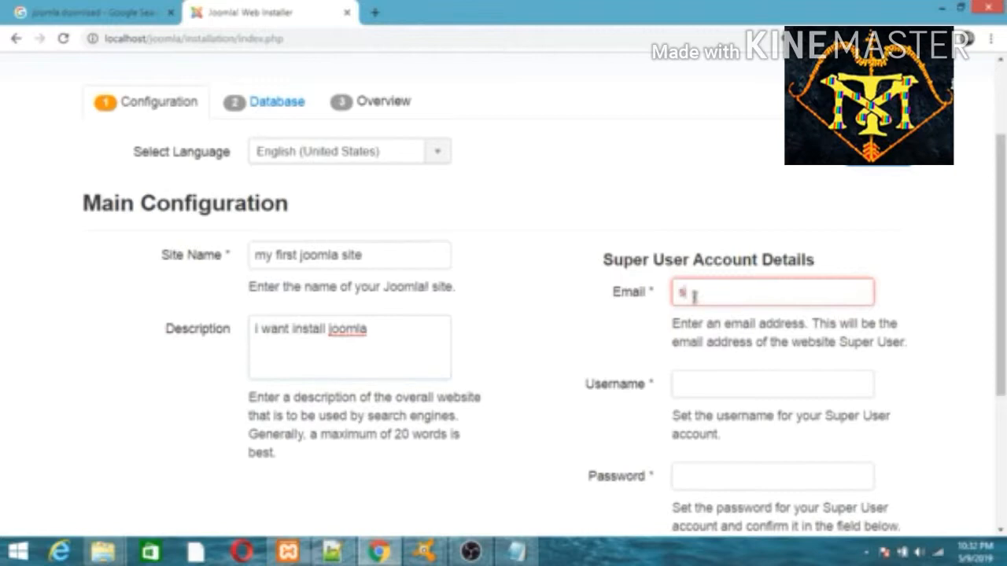
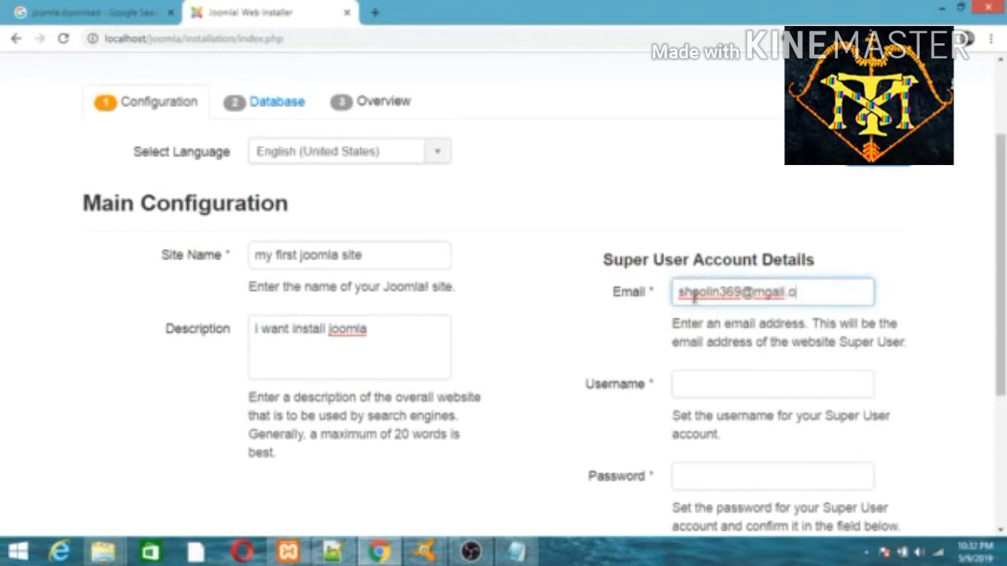
left_click(749, 380)
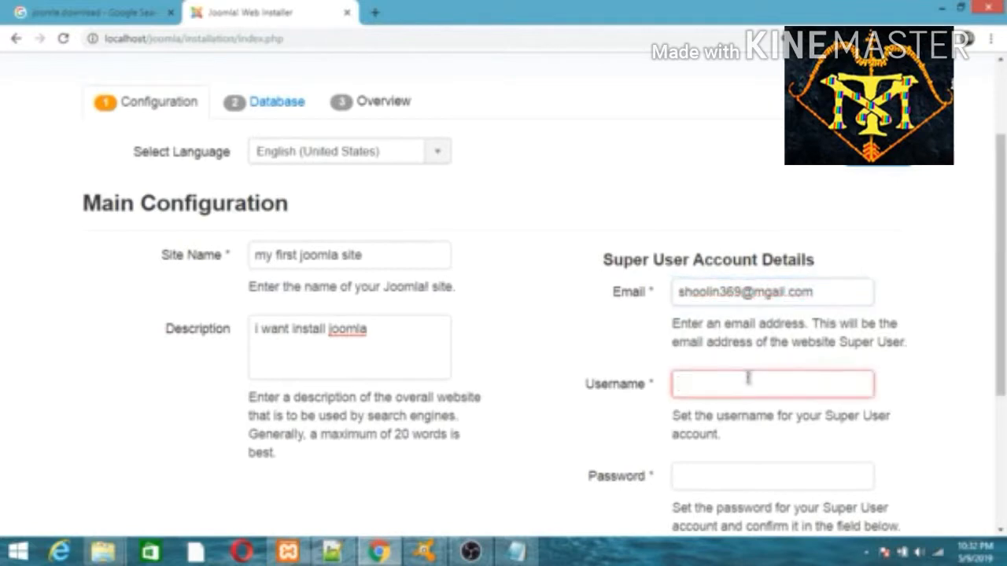
type("admin")
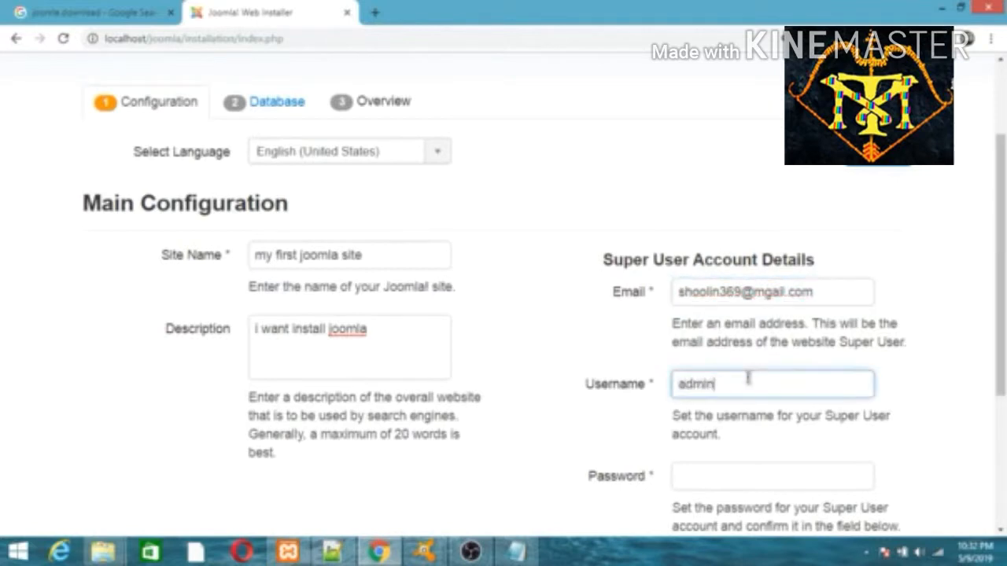
left_click(706, 485)
type("ad")
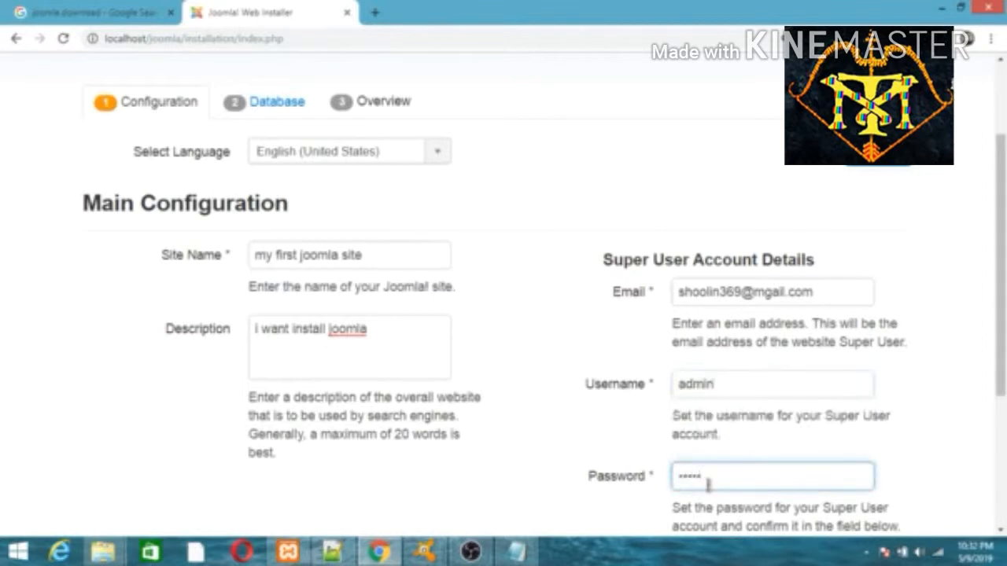
scroll(707, 484, "down", 2)
scroll(881, 404, "down", 1)
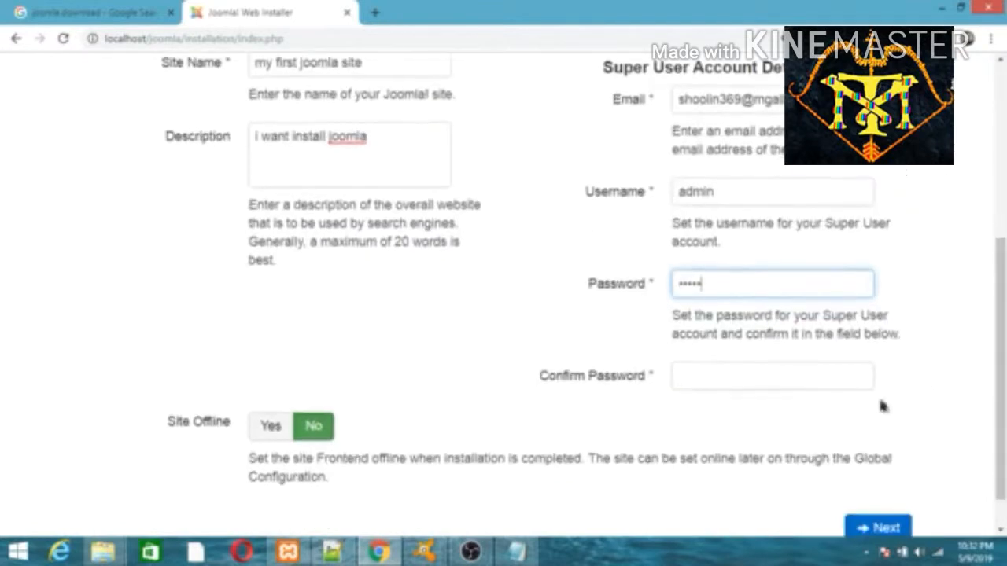
left_click(733, 367)
type("a")
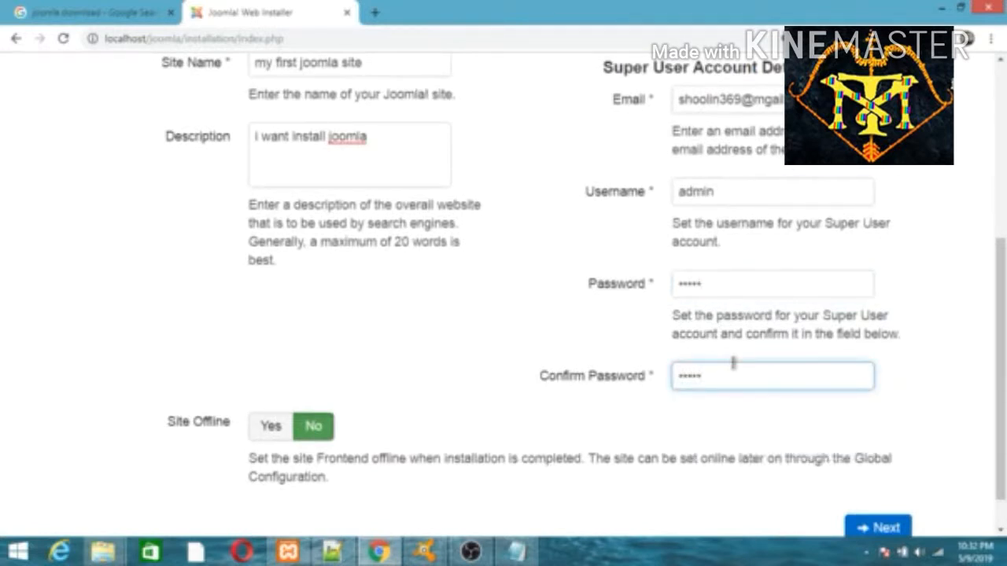
left_click(575, 429)
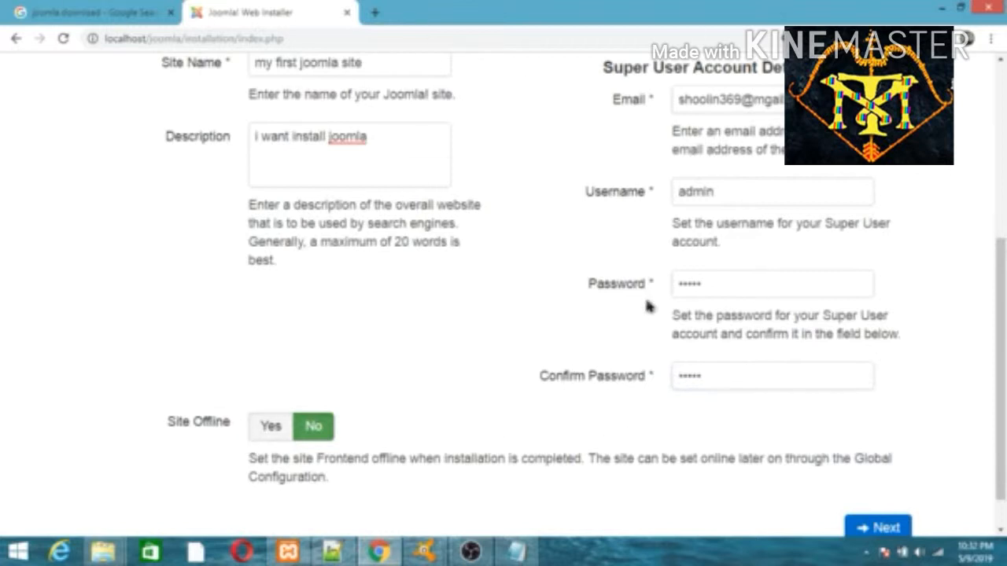
scroll(997, 377, "down", 1)
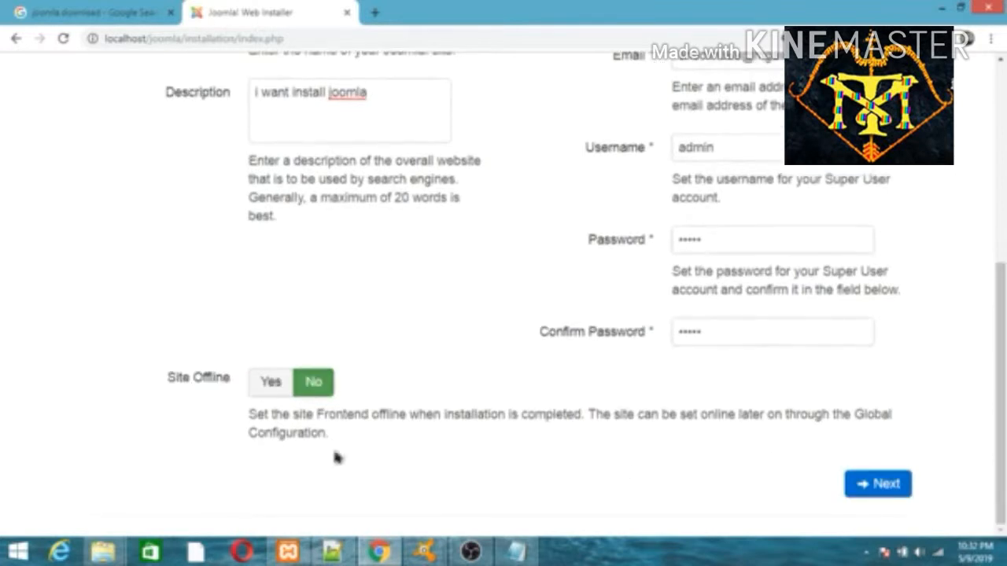
left_click(875, 484)
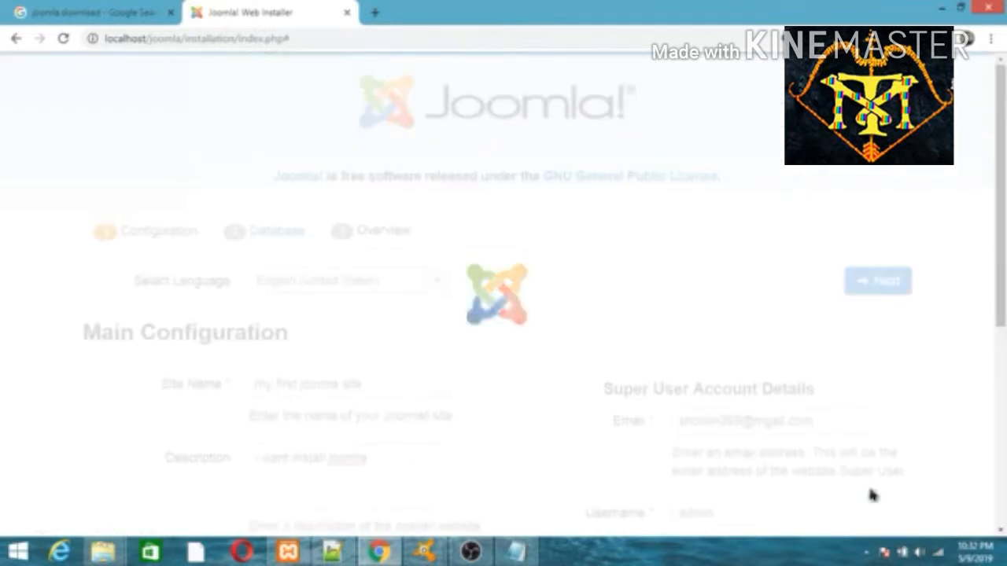
Set database username root, clear the autofilled password, and enter database name joomla
left_click_drag(1000, 190, 1000, 321)
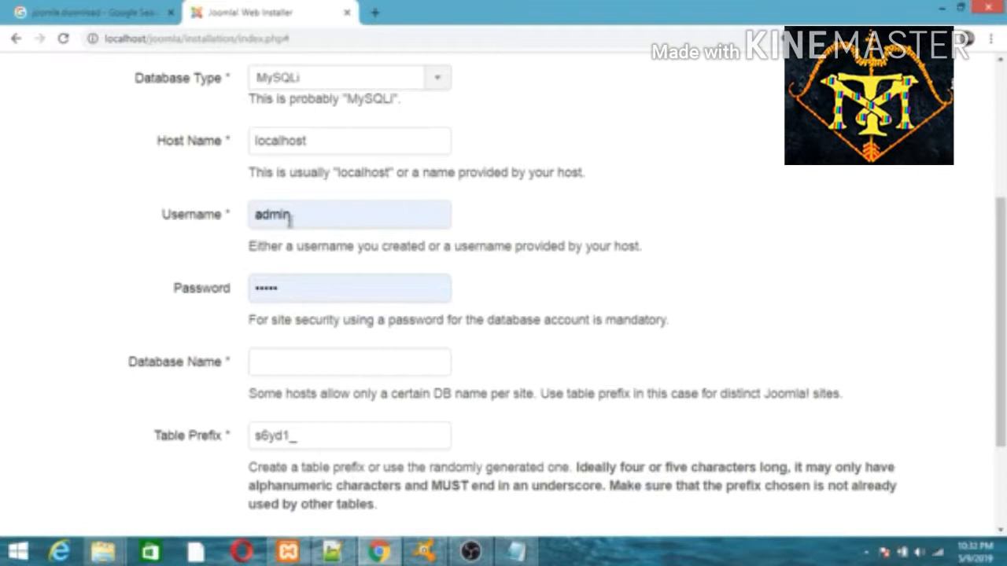
left_click(296, 361)
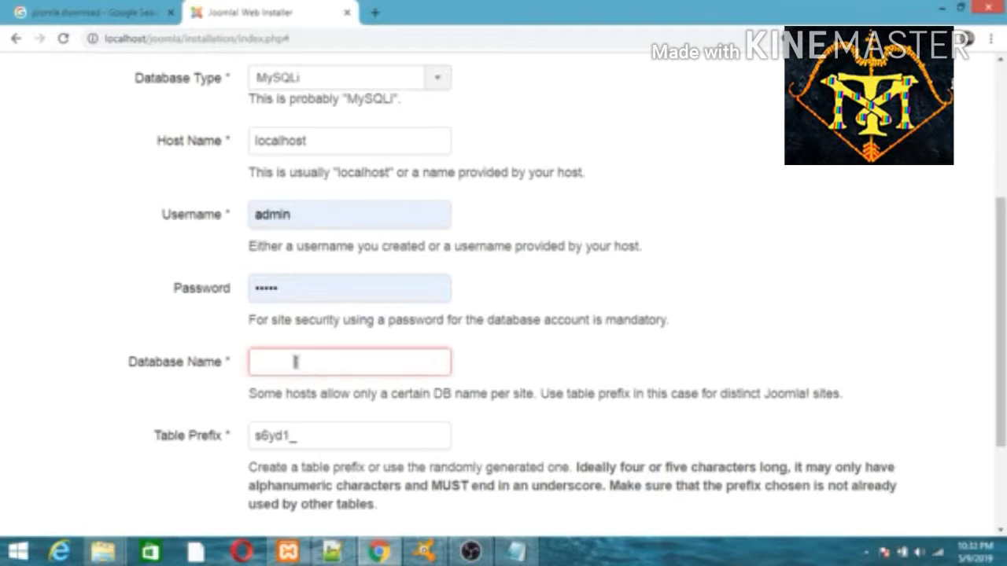
double_click(270, 214)
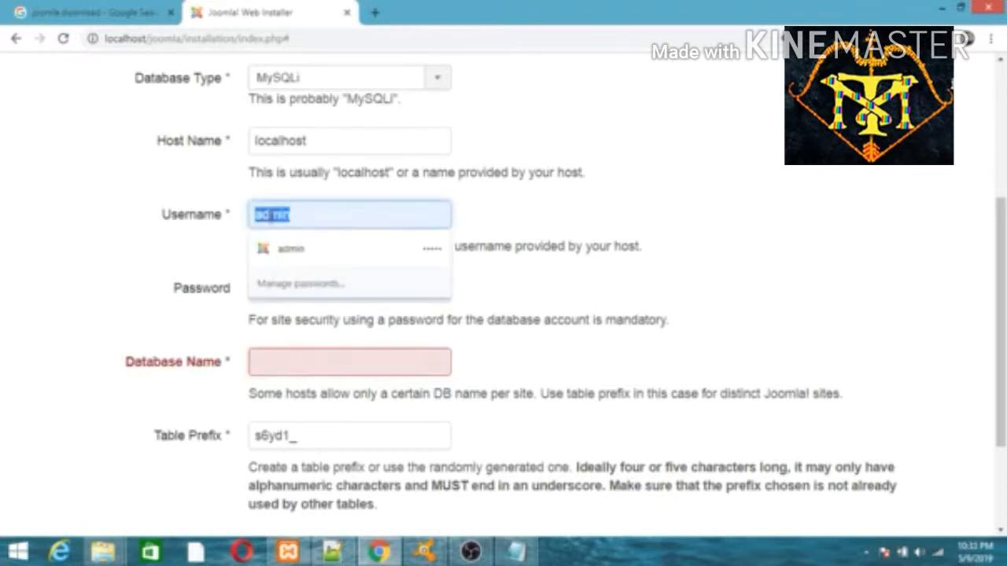
type("root")
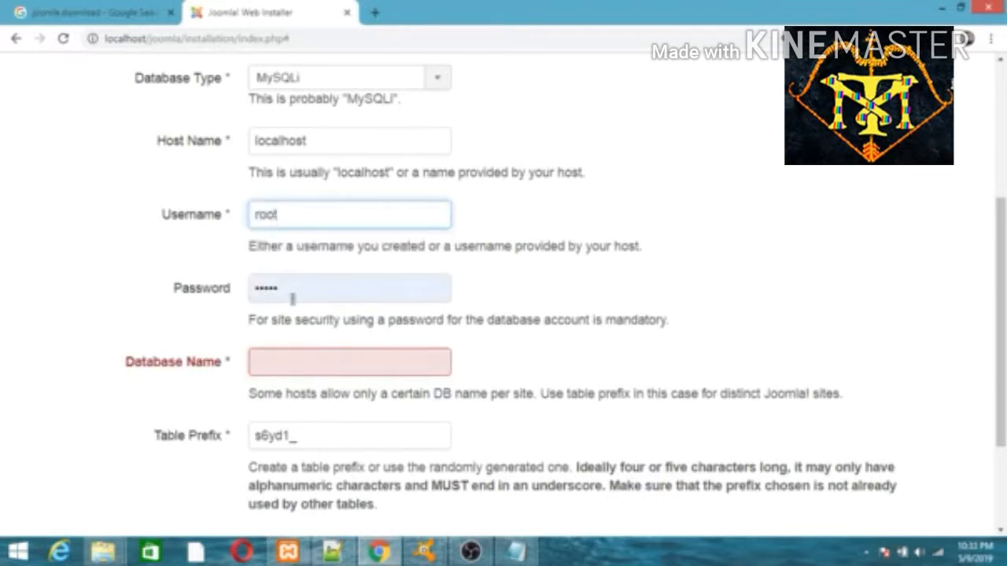
left_click(292, 298)
double_click(292, 298)
key("BackSpace")
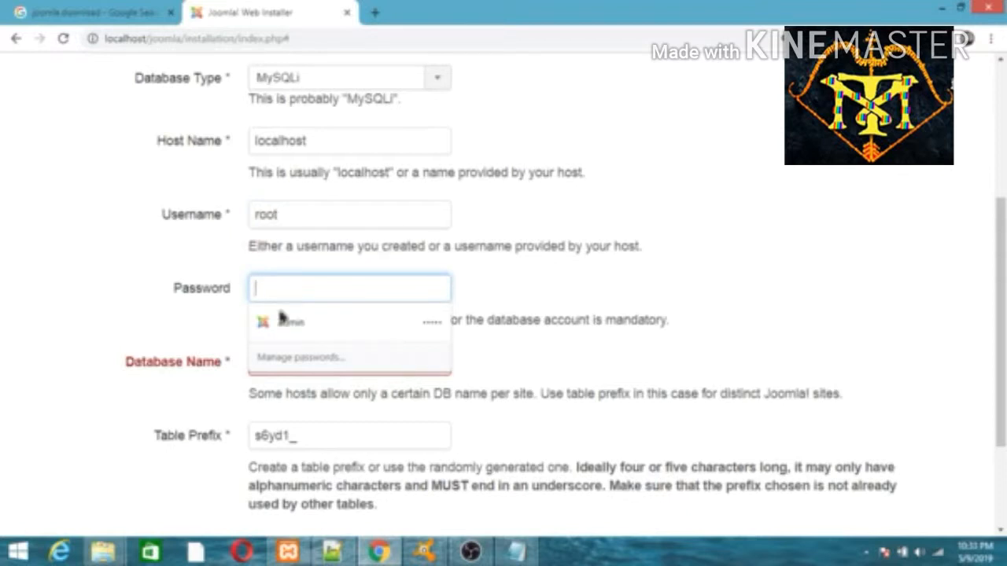
key("Tab")
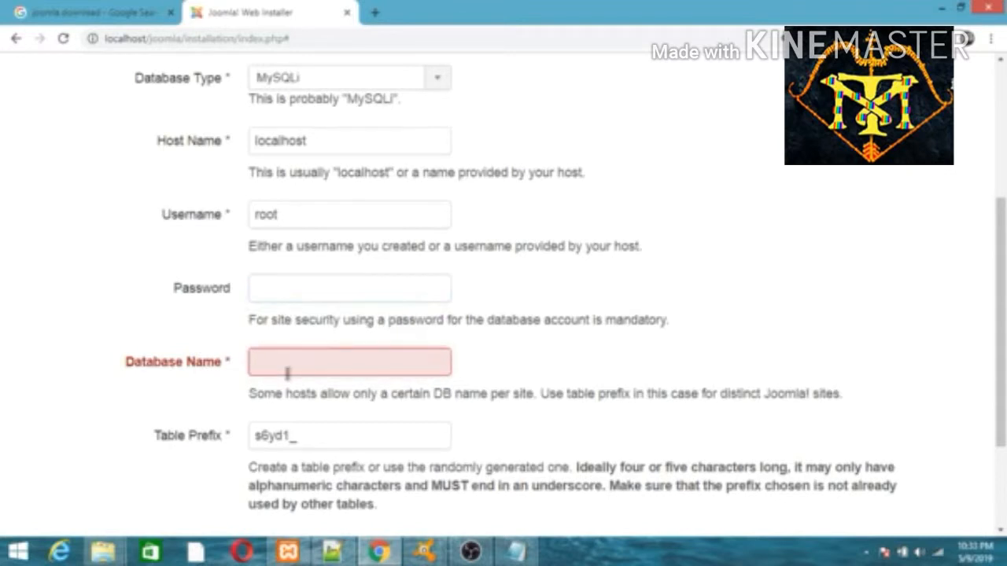
type("joom")
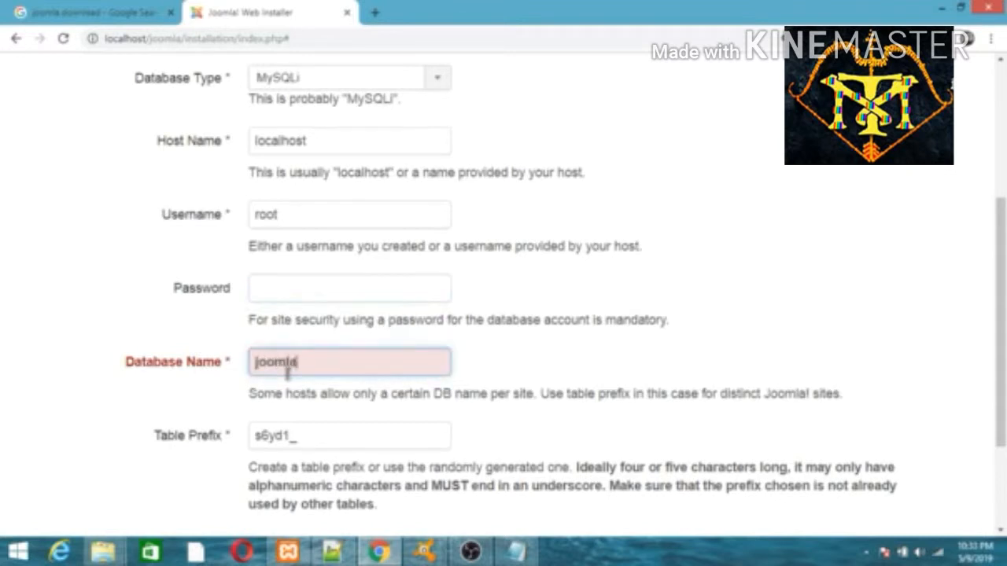
type("la")
scroll(303, 374, "down", 2)
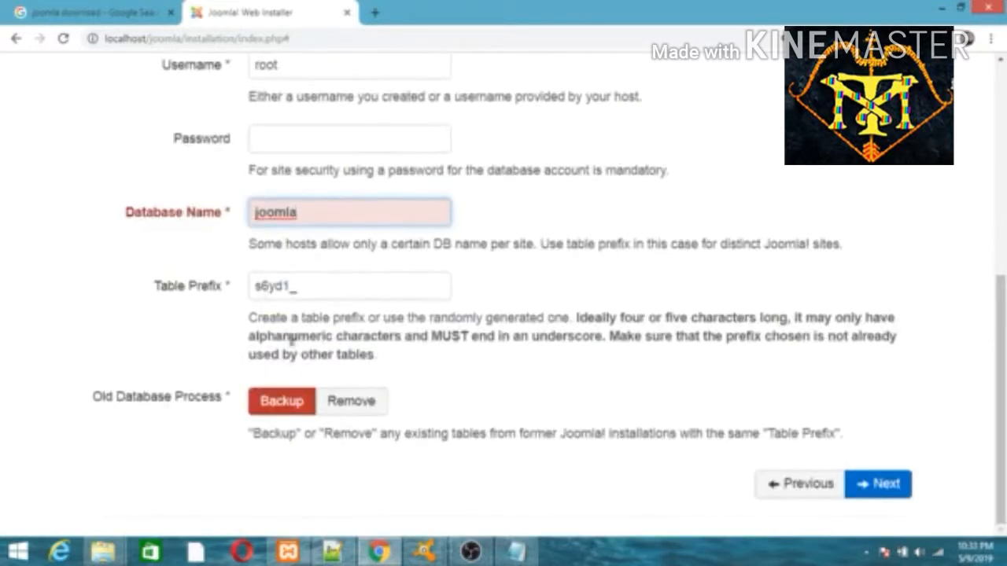
left_click(288, 551)
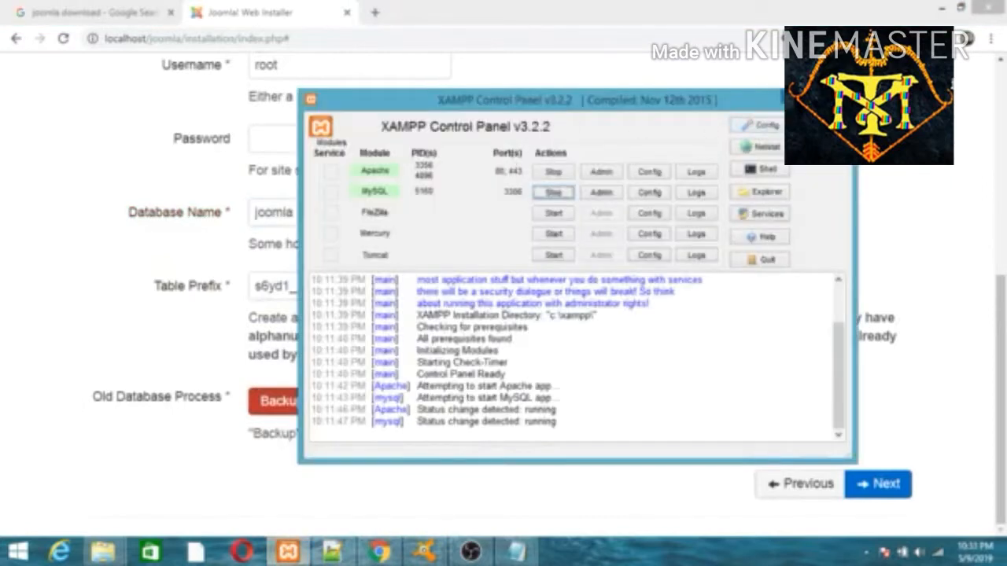
Open phpMyAdmin from the MySQL Admin button in XAMPP Control Panel
left_click(610, 193)
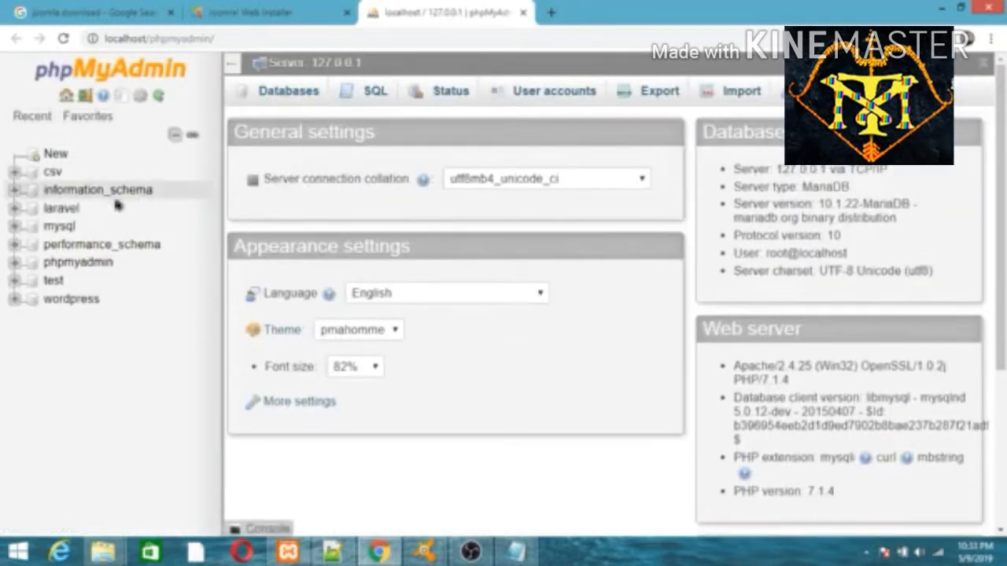
Create an empty database named joomla in phpMyAdmin, then return to the installer tab
left_click(54, 155)
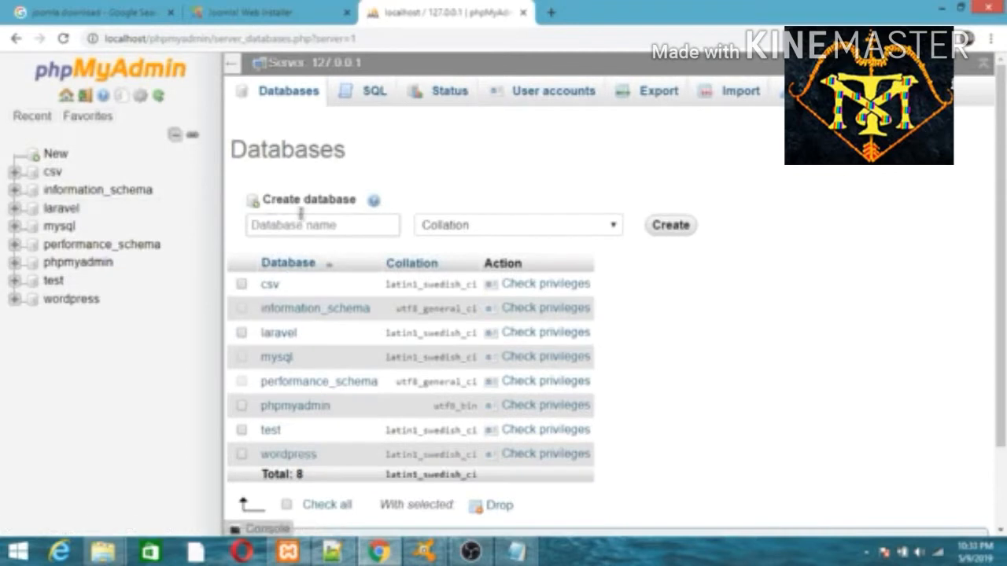
left_click(306, 225)
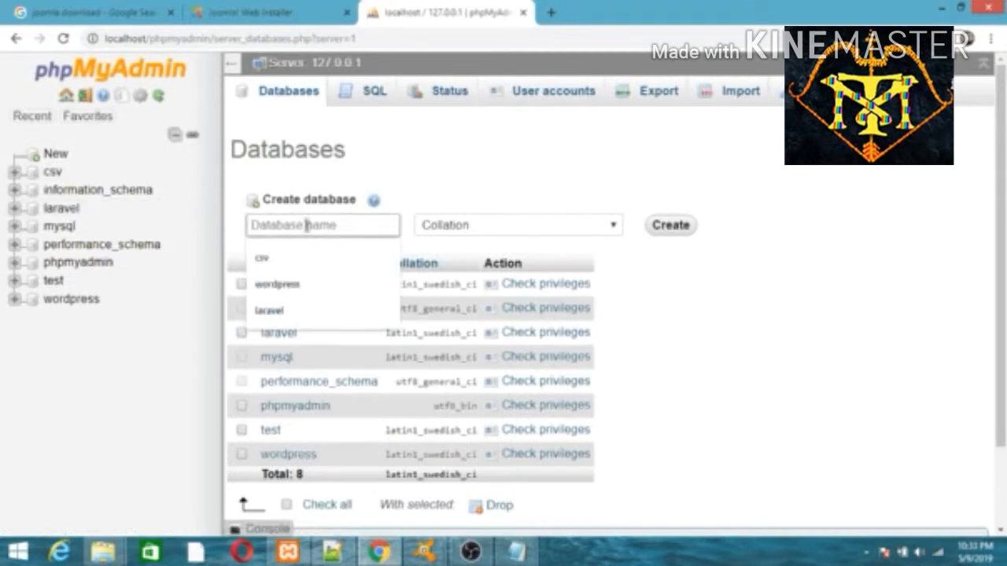
type("joomla")
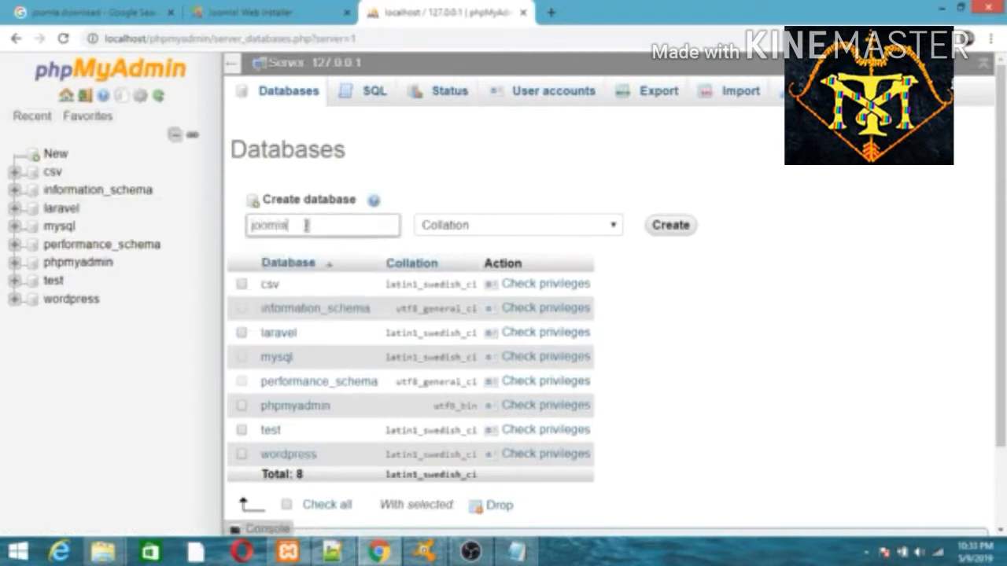
left_click(667, 226)
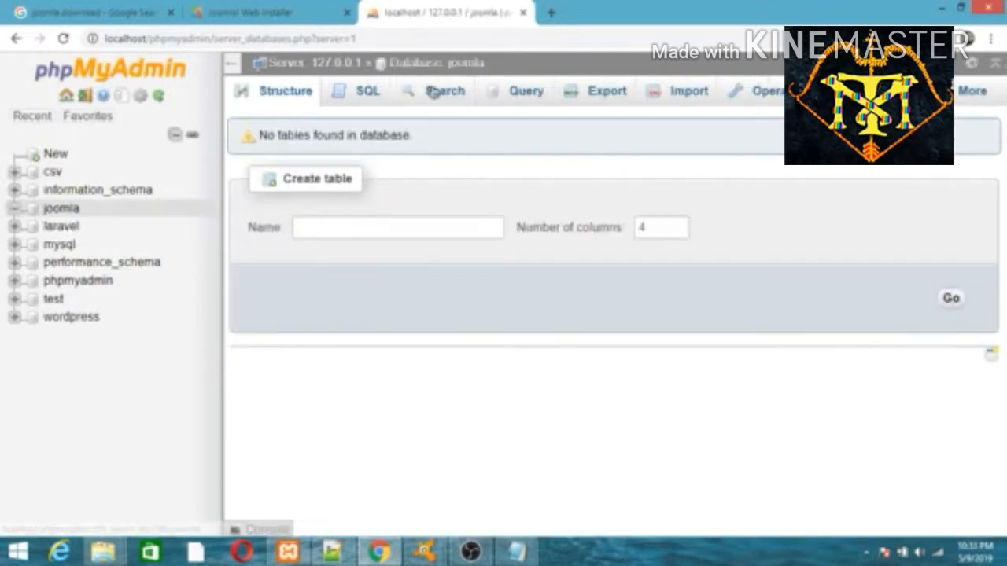
left_click(261, 24)
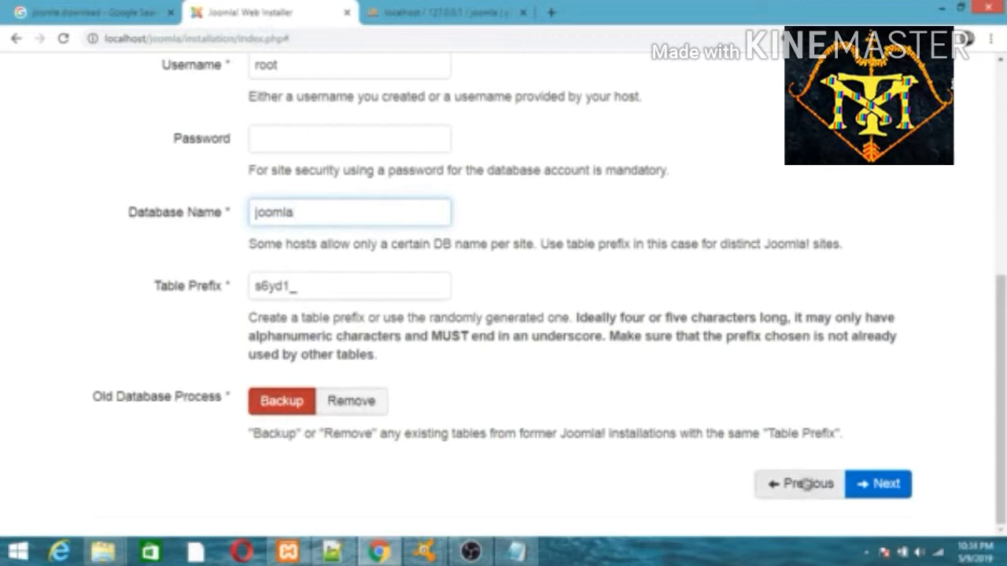
Continue past the Database step and start the installation from the Overview page
left_click(882, 484)
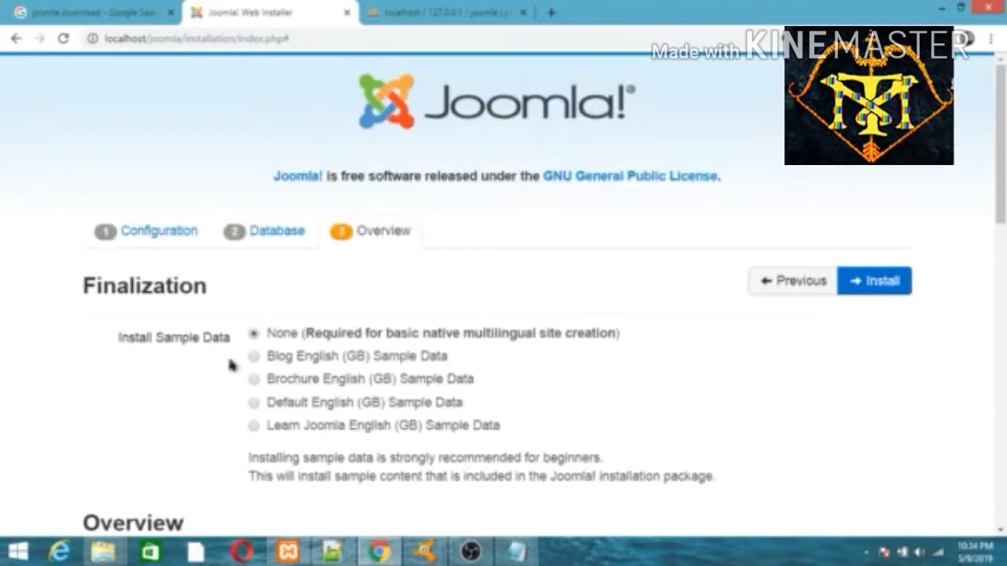
left_click_drag(1004, 194, 982, 493)
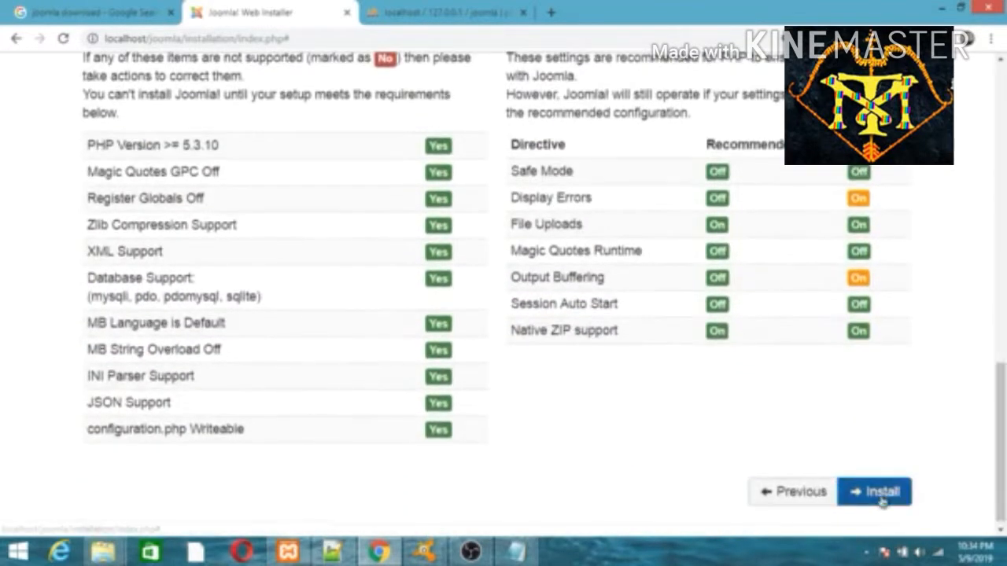
left_click(880, 497)
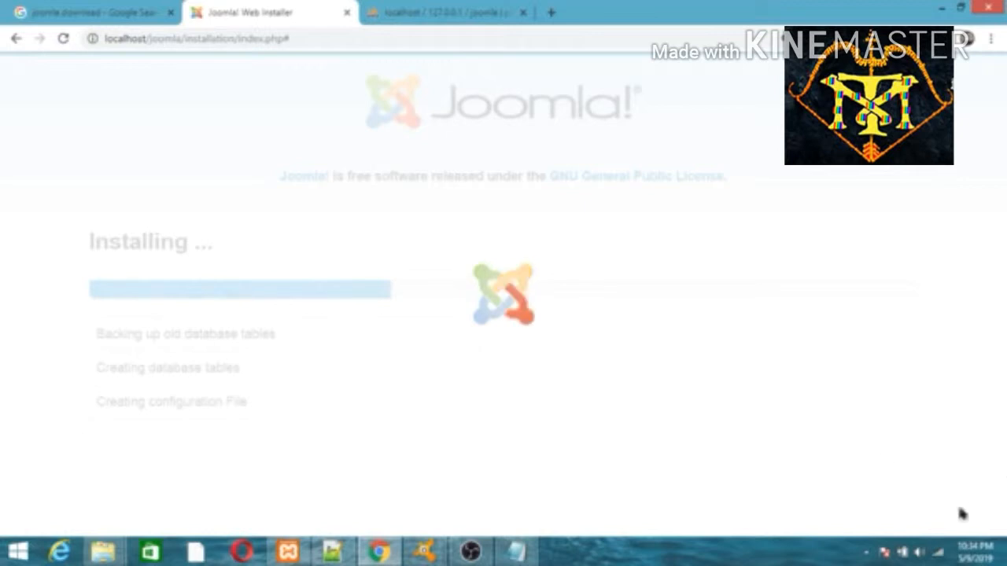
Select the Congratulations heading and scroll to the remove-installation-folder reminder
left_click(867, 552)
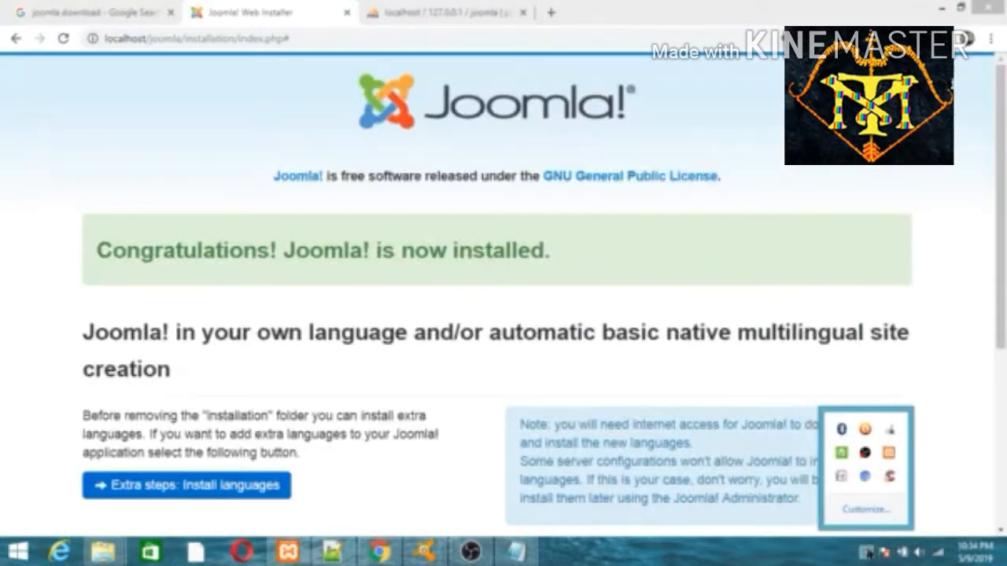
triple_click(250, 252)
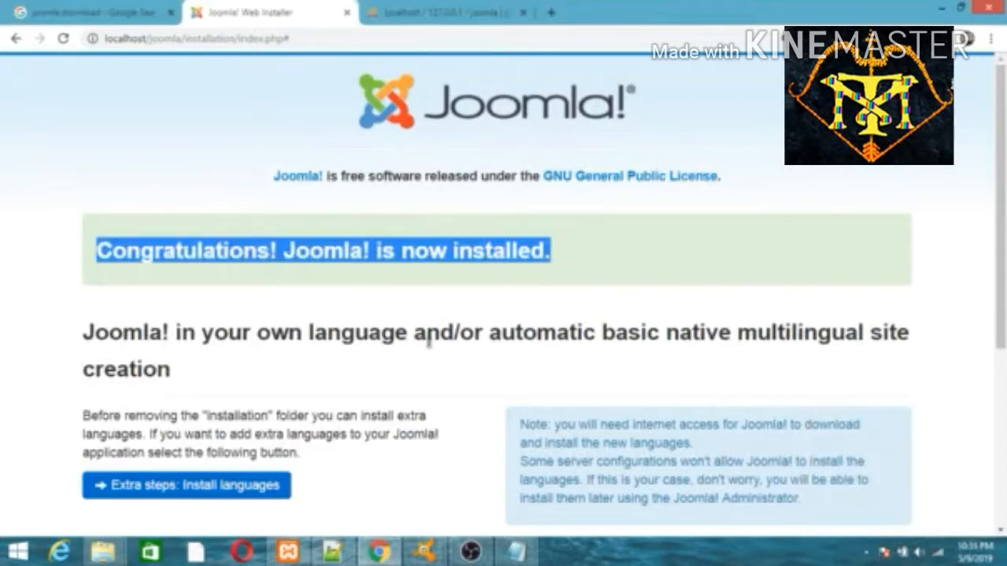
left_click_drag(1002, 220, 1004, 337)
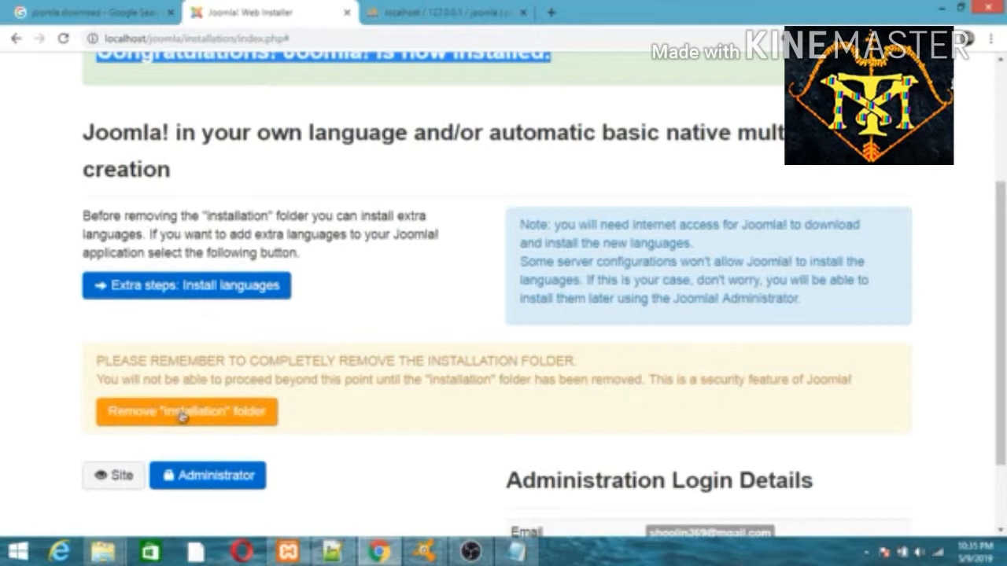
Rename the 'installation' folder inside xampp\htdocs\joomla in File Explorer, then go back to the installer in Chrome
mouse_move(104, 551)
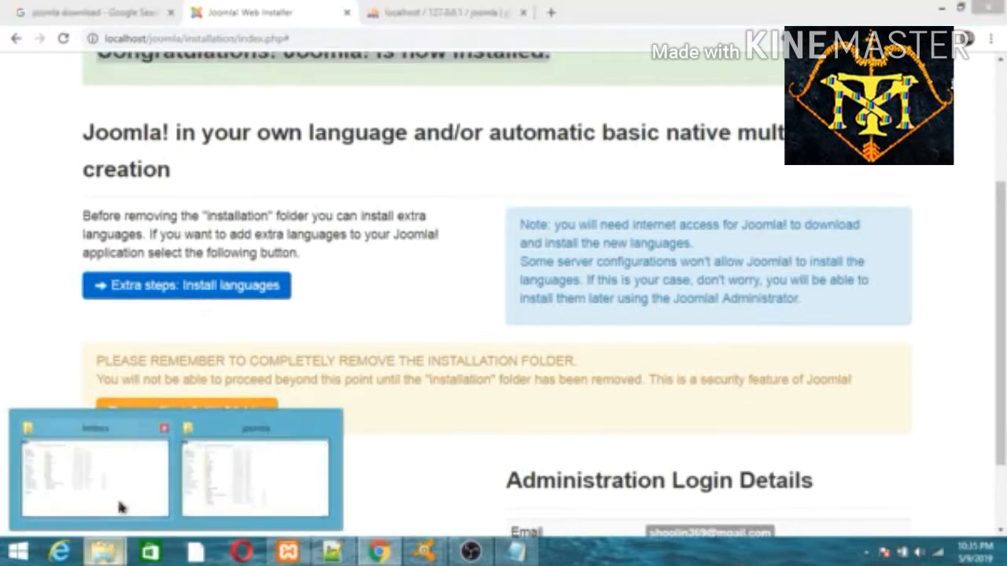
left_click(119, 507)
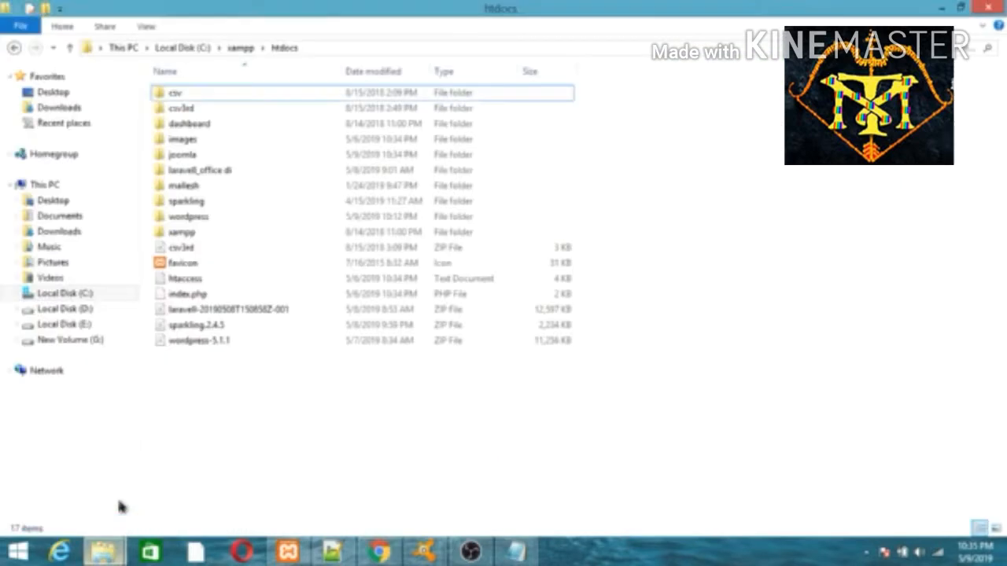
double_click(183, 155)
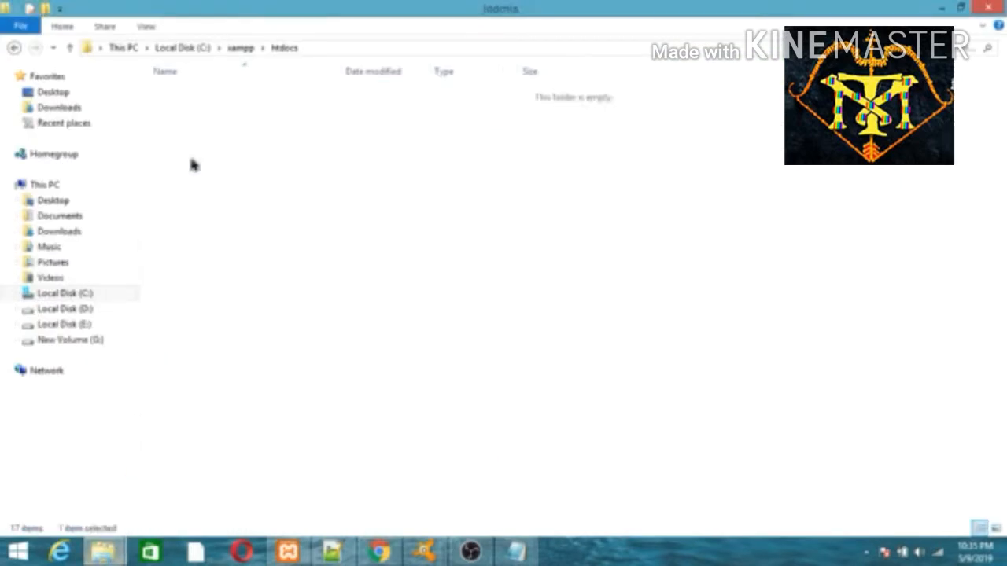
left_click(201, 206)
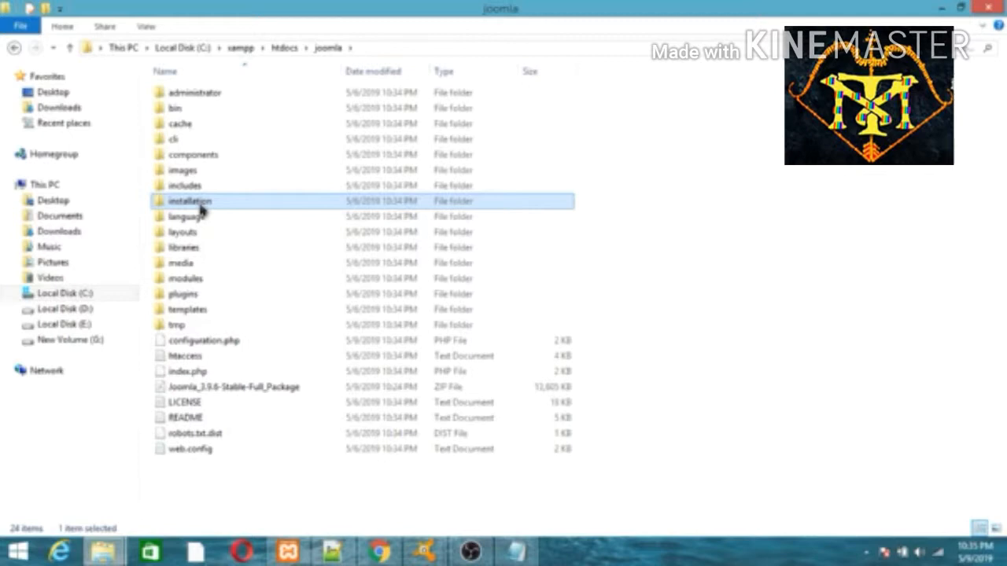
right_click(203, 211)
left_click(280, 505)
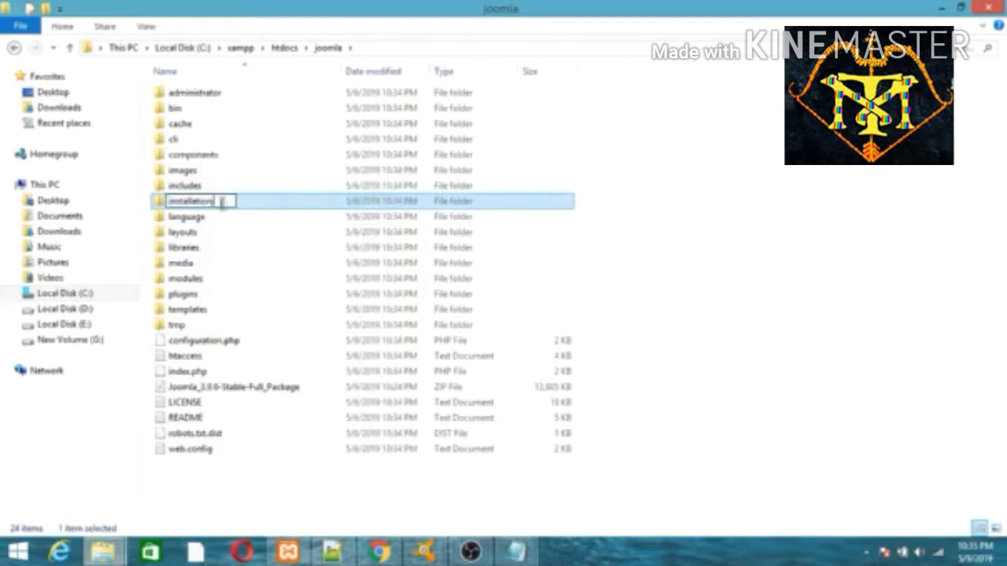
left_click(731, 183)
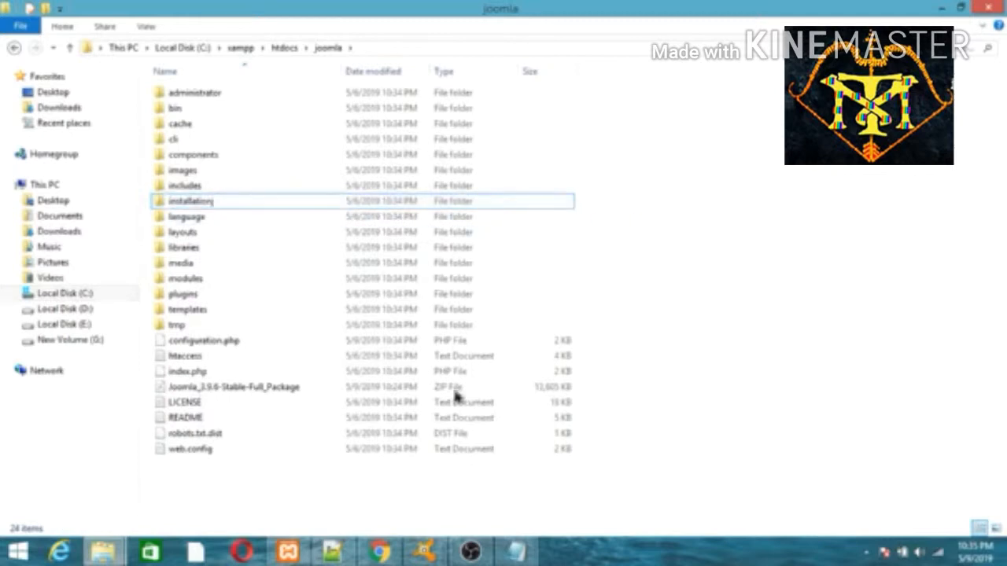
left_click(378, 552)
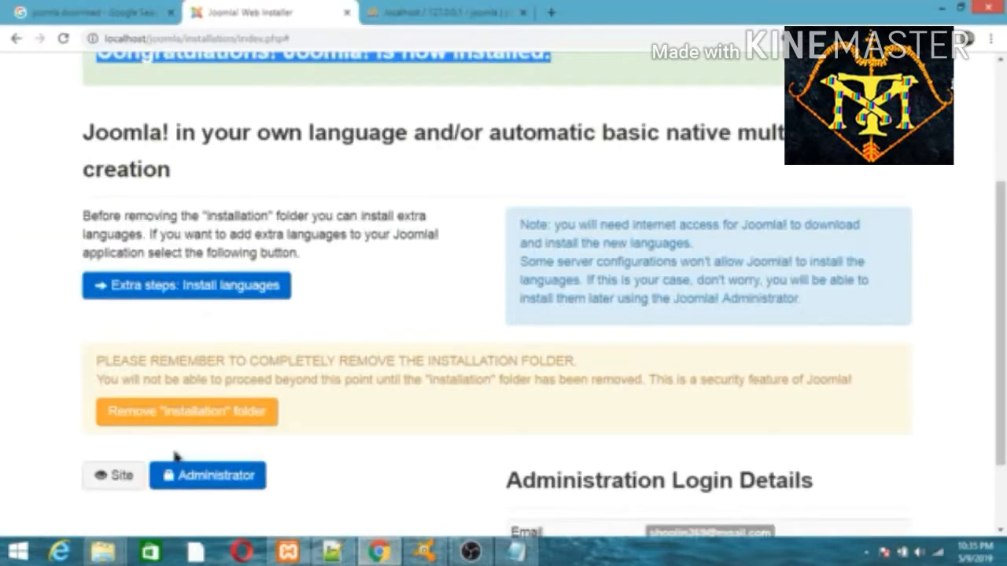
Remove the 'installation' folder from the completion page and go to the Joomla administrator login
left_click(179, 412)
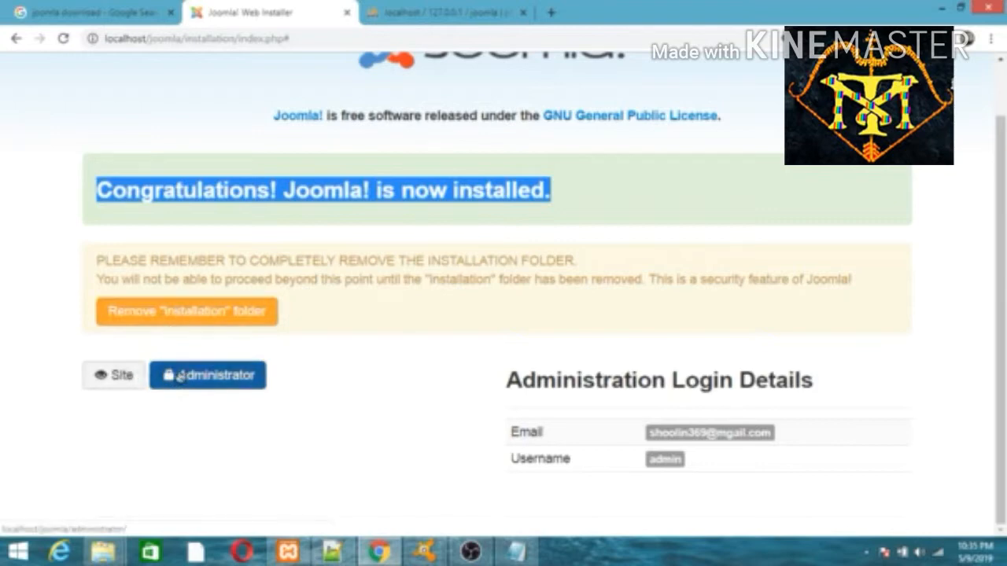
right_click(126, 376)
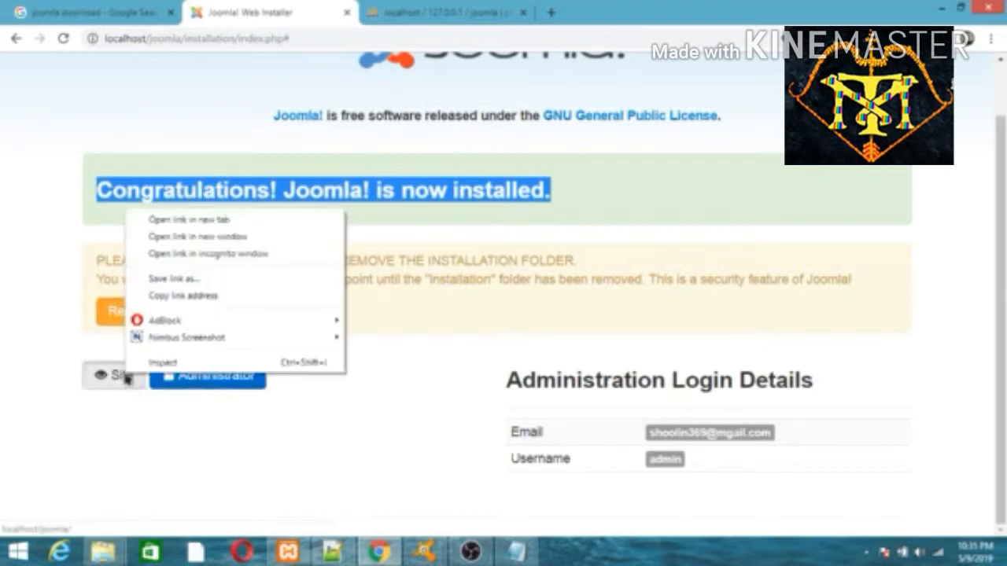
left_click(187, 423)
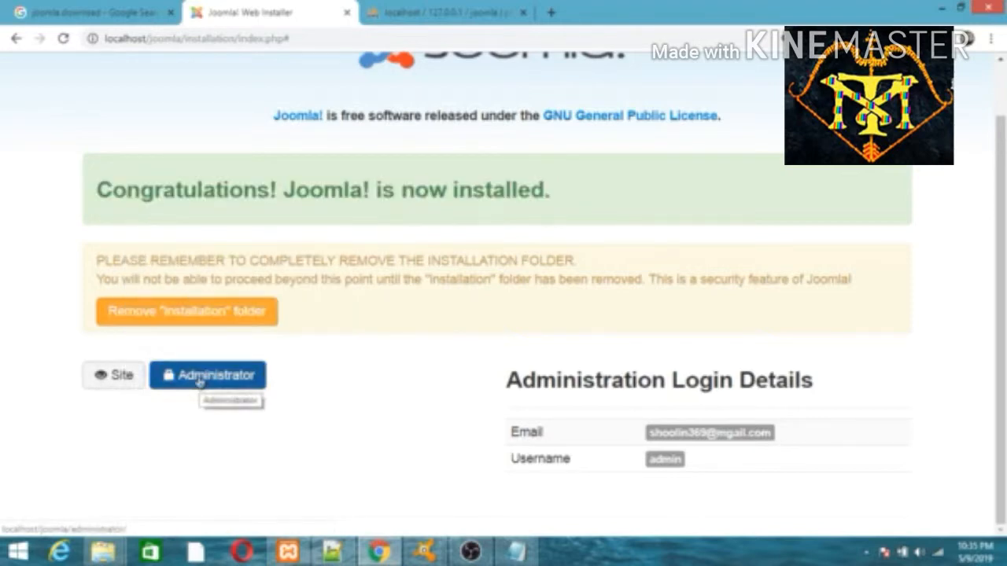
left_click(199, 381)
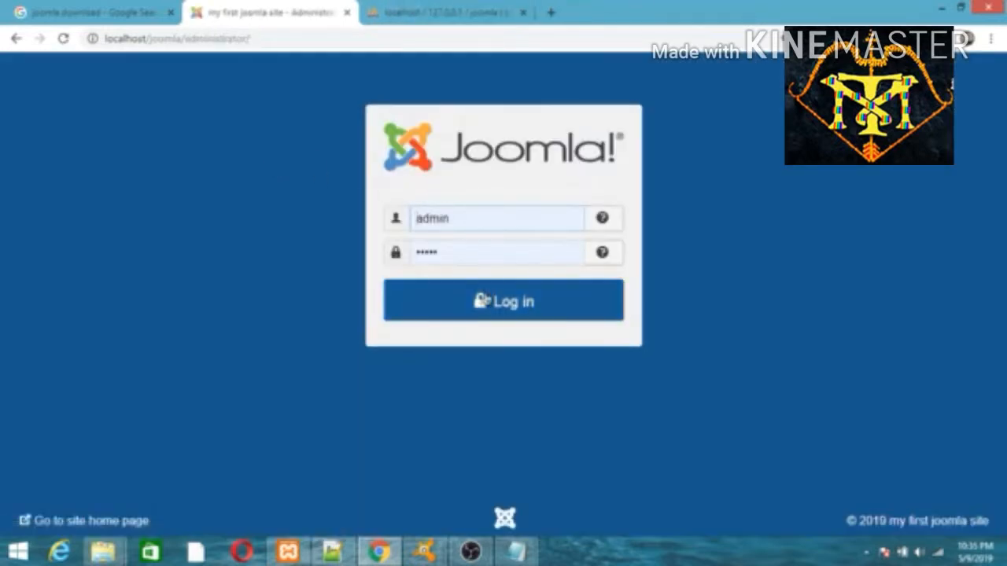
Log in as administrator, open the public site in a new tab, and open the Control Panel user menu
left_click(482, 301)
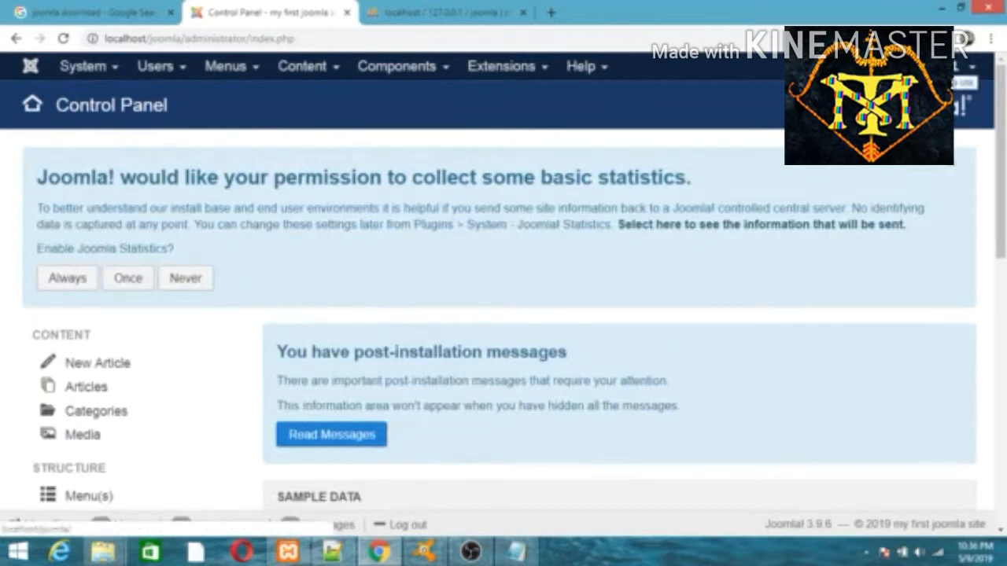
left_click(944, 66)
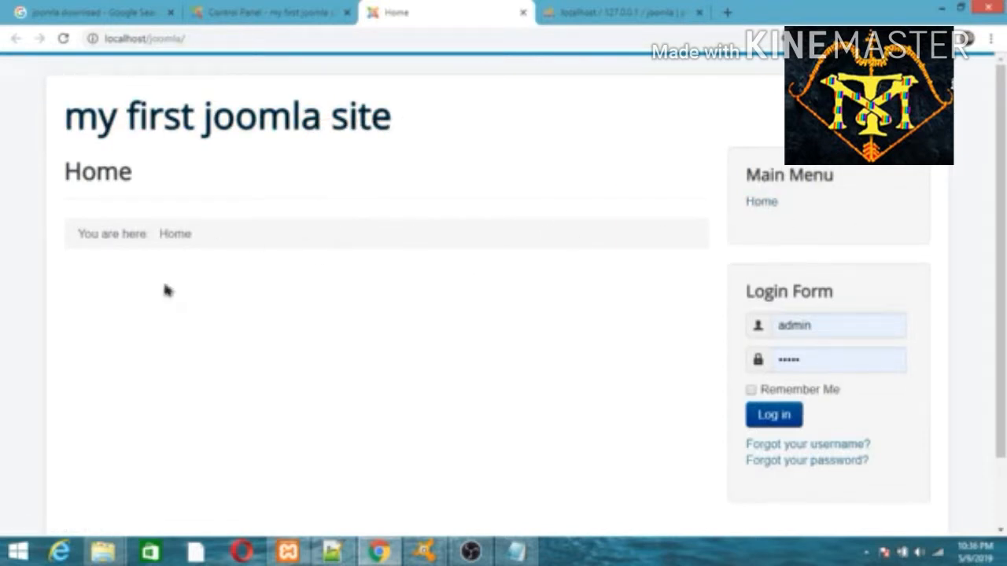
left_click(275, 12)
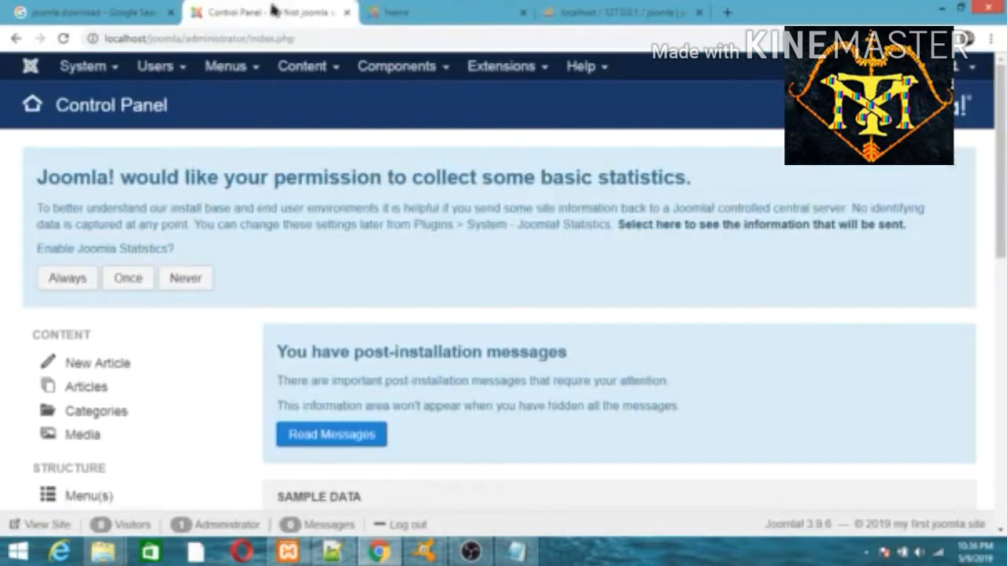
mouse_move(1004, 173)
left_mouse_down()
mouse_move(996, 443)
mouse_move(1004, 162)
left_mouse_up()
left_click(981, 68)
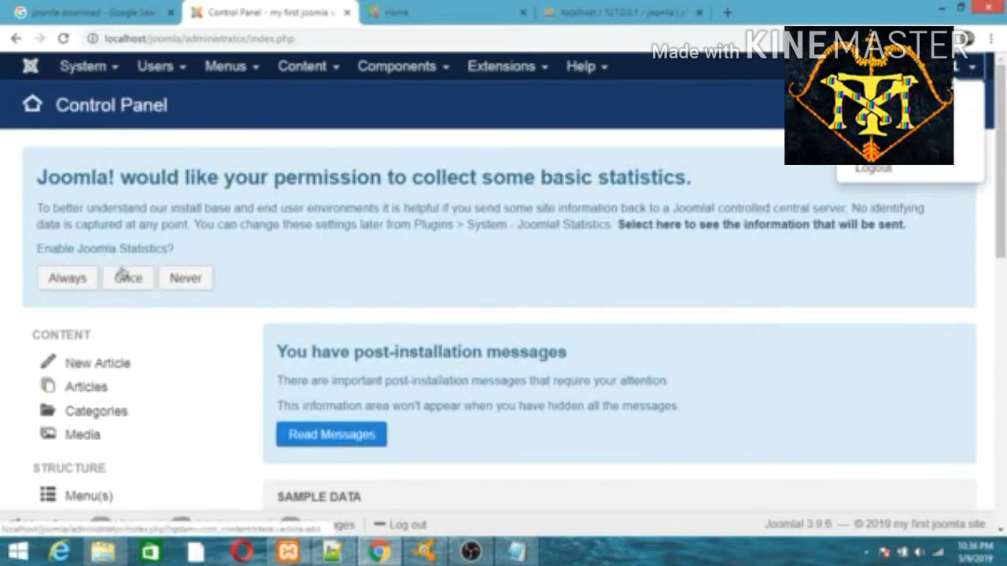
Browse the Menus, Content, Components, Extensions and System menus and glance at the site's front page
left_click(215, 68)
left_click(290, 69)
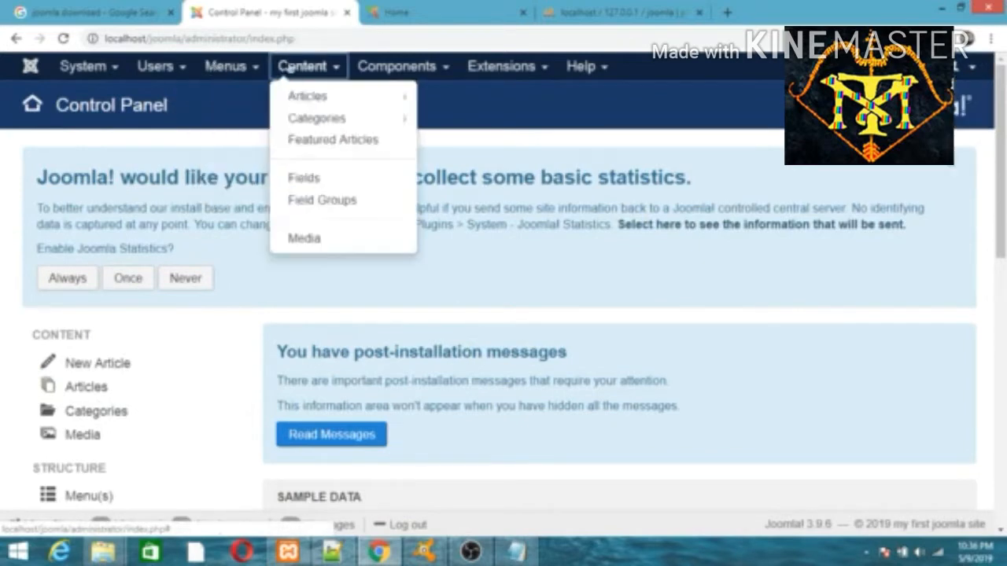
left_click(390, 68)
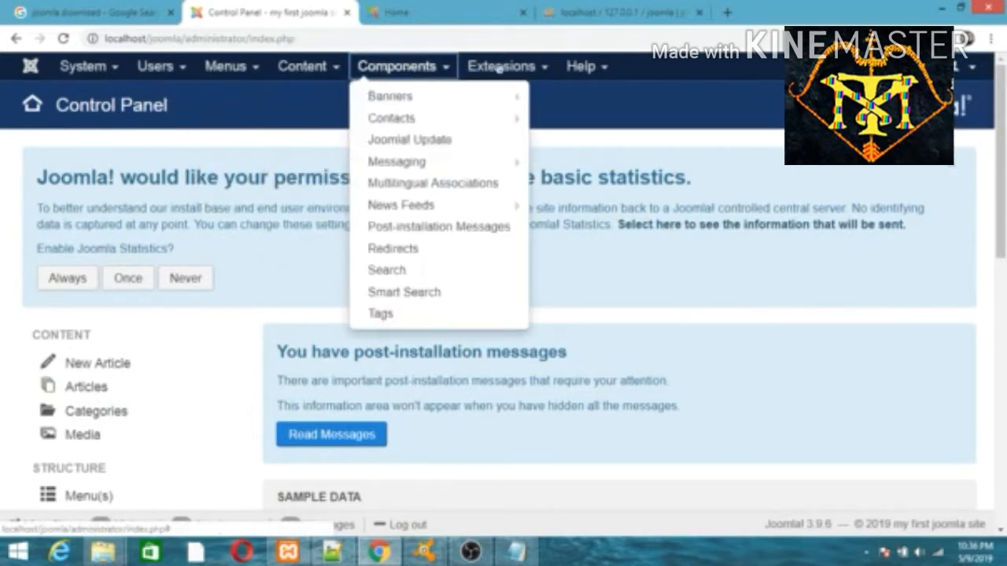
left_click(499, 69)
left_click(403, 68)
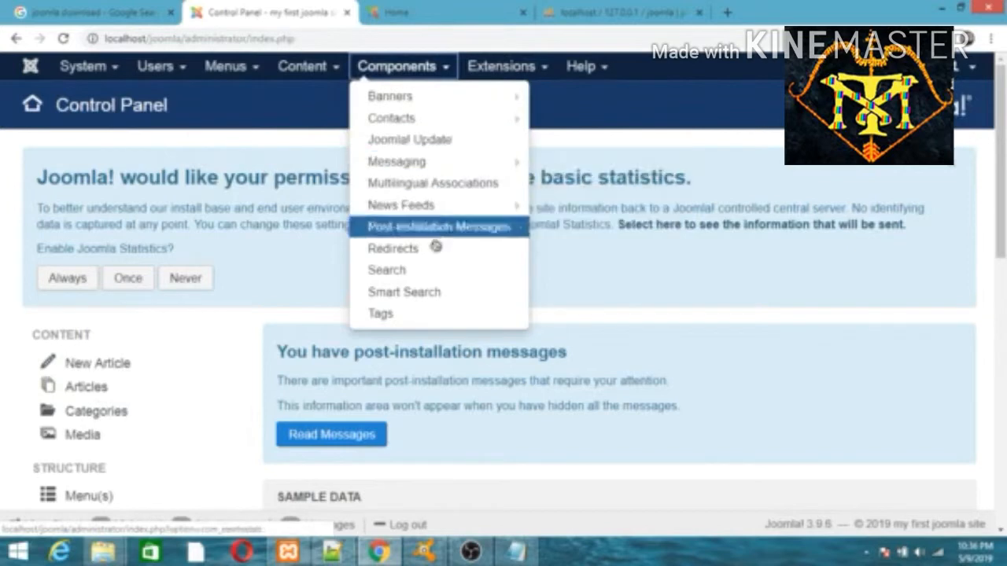
left_click(82, 66)
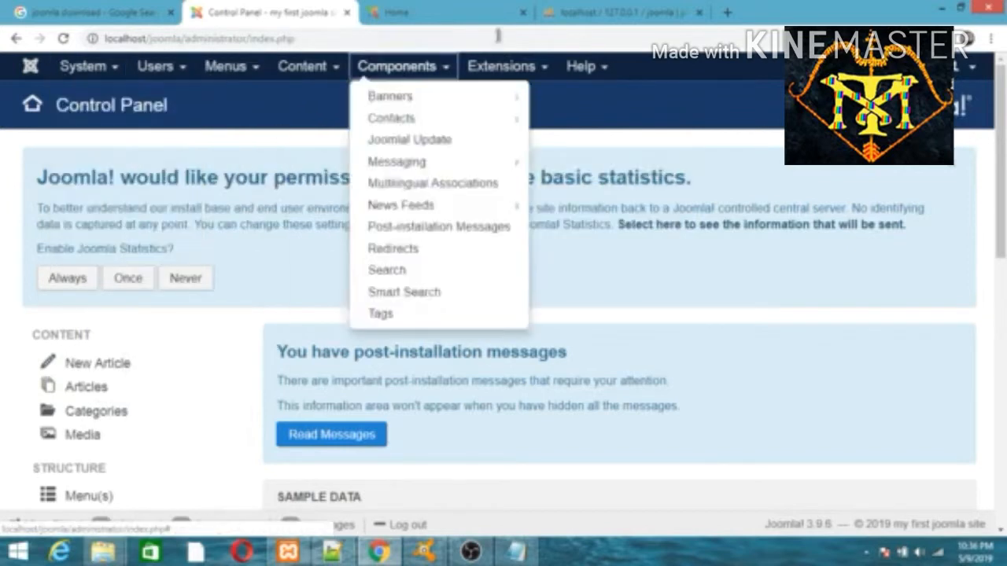
left_click(445, 11)
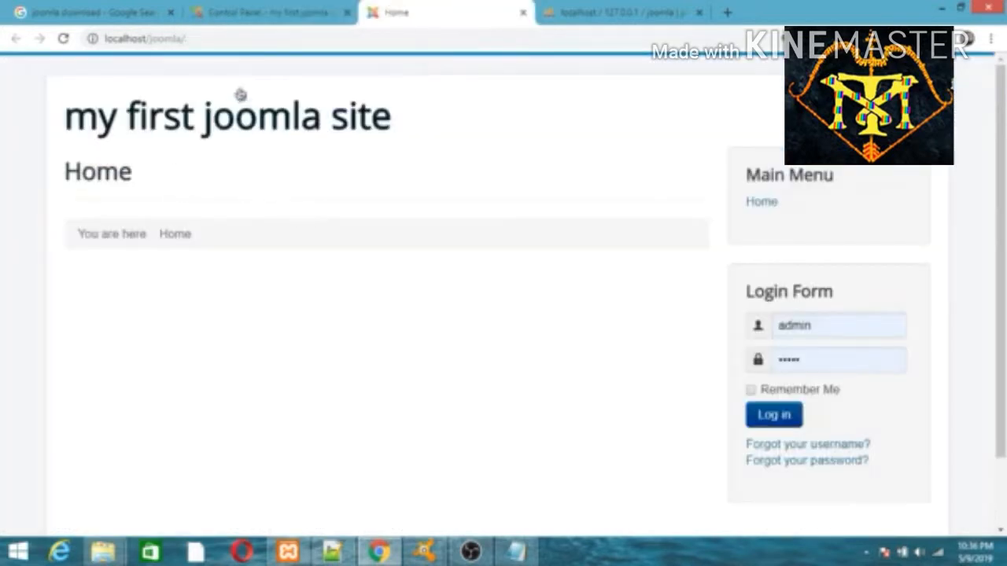
left_click(285, 8)
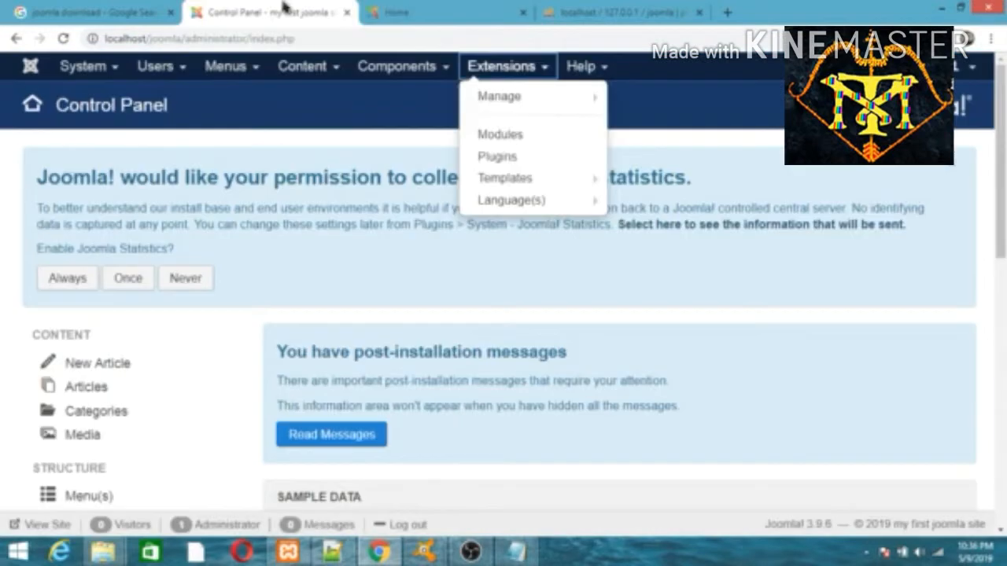
Log out of the Joomla administrator area from the user menu
double_click(215, 39)
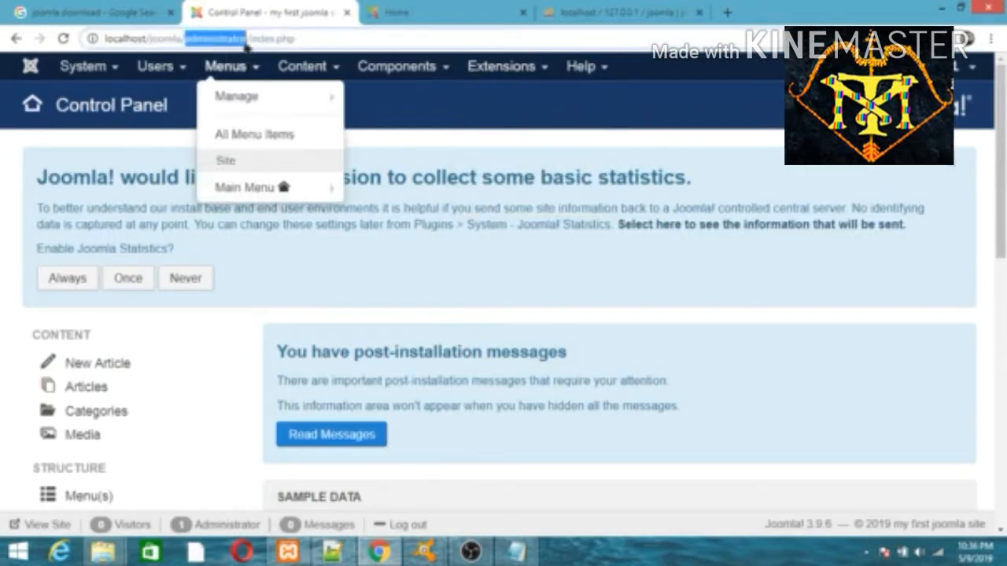
mouse_move(396, 66)
mouse_move(981, 71)
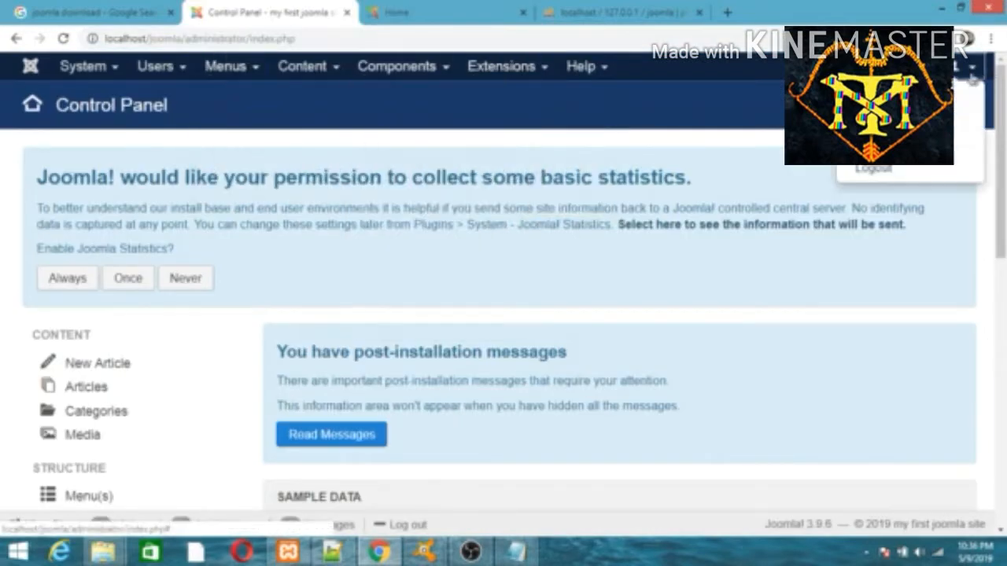
left_click(869, 164)
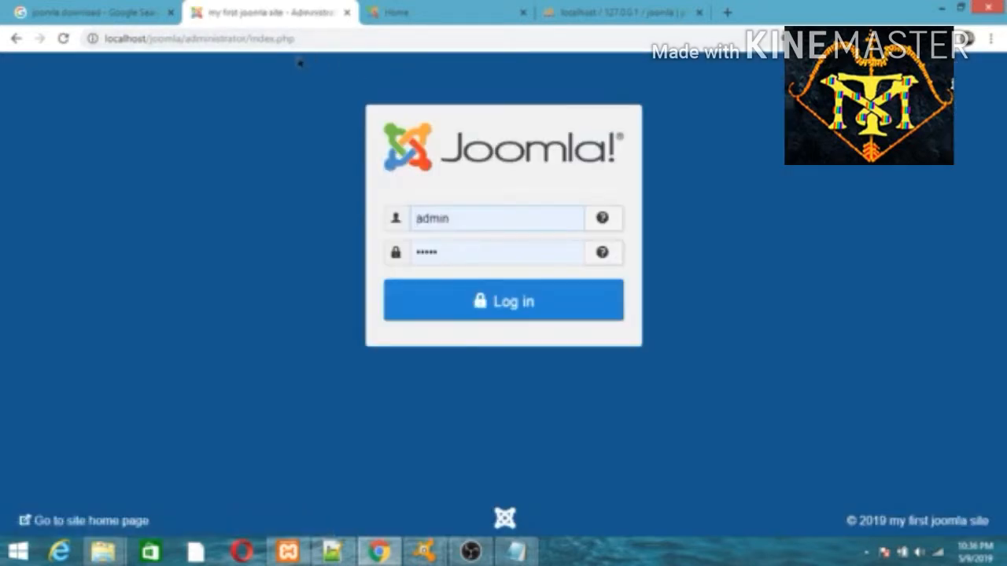
Go to localhost/joomla/administrator from the front page tab and log back in
left_click_drag(186, 39, 324, 39)
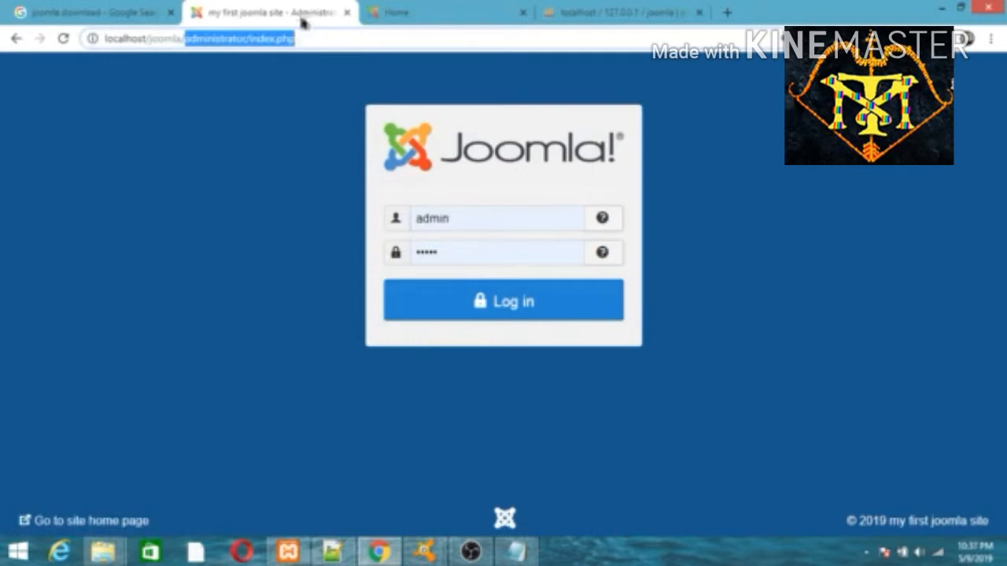
left_click(347, 12)
left_click(254, 36)
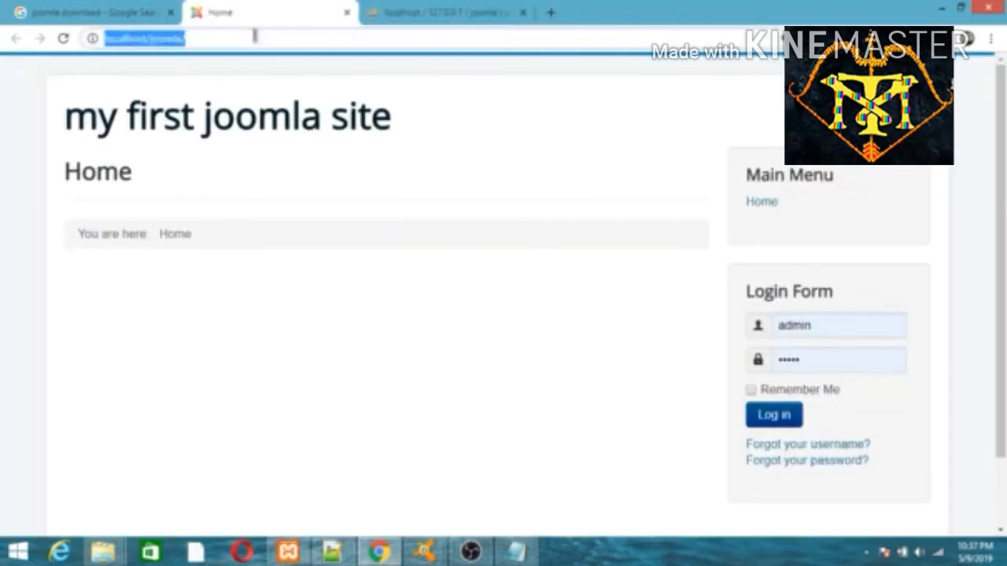
key("Return")
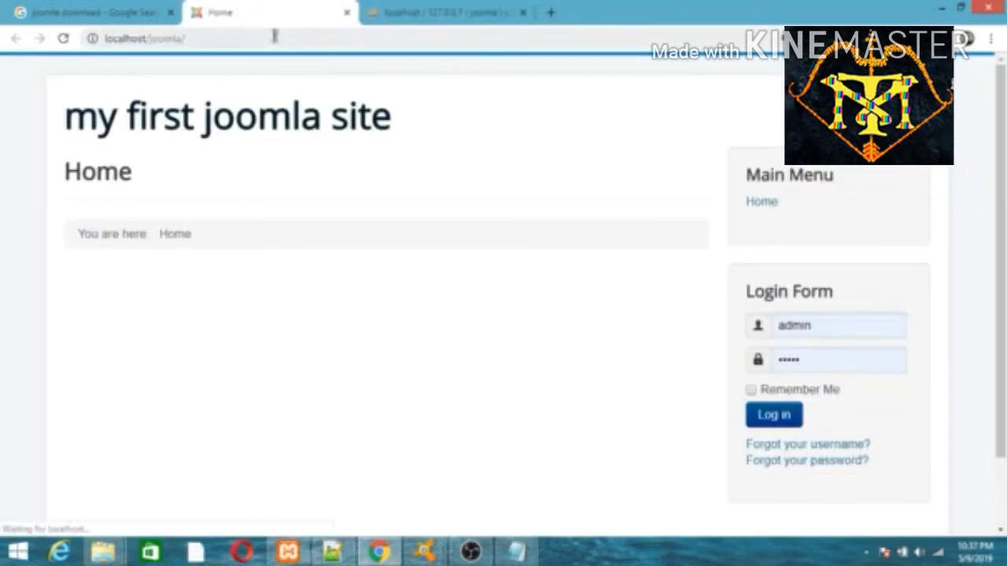
left_click(274, 37)
left_click(275, 37)
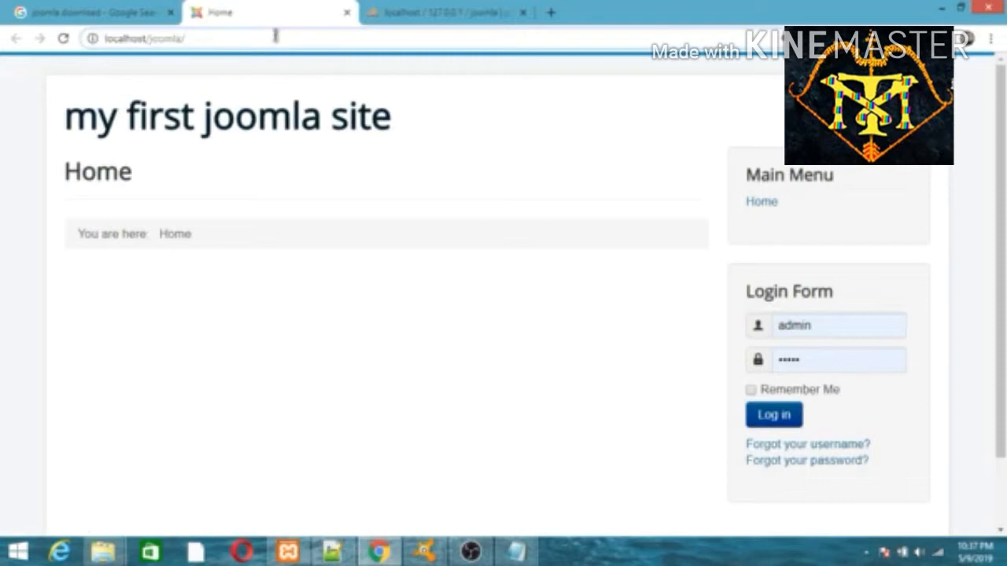
type("ad")
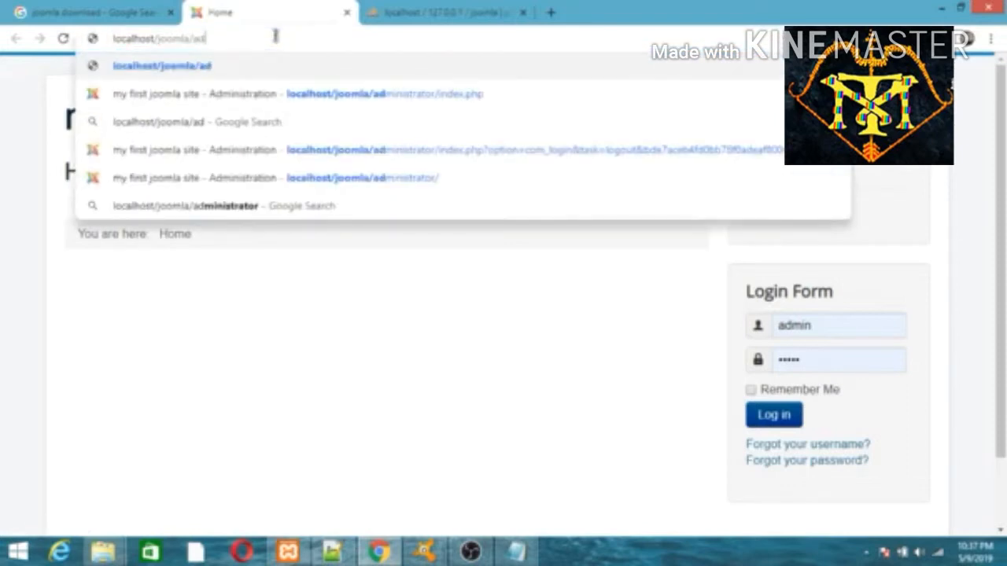
type("mini")
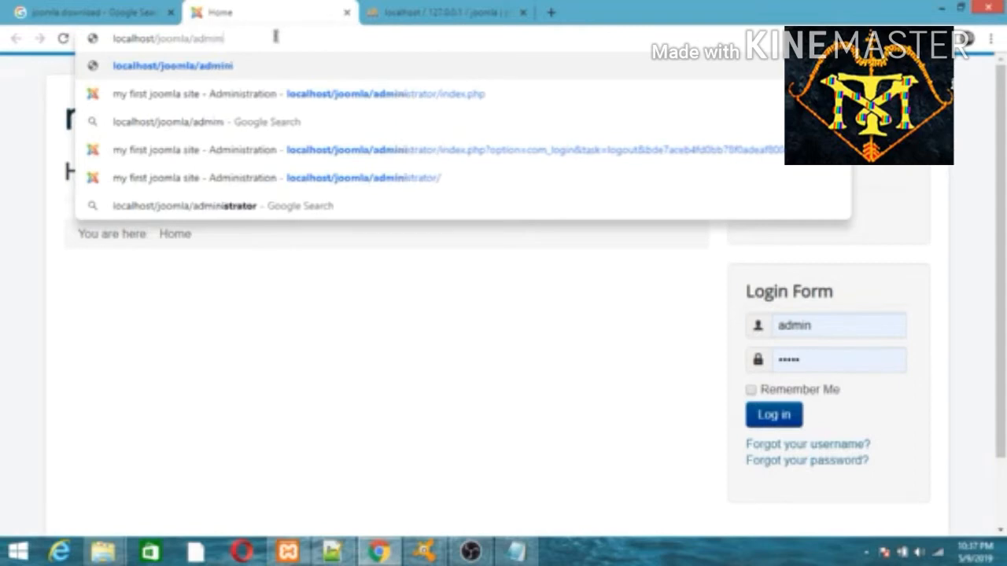
left_click(328, 95)
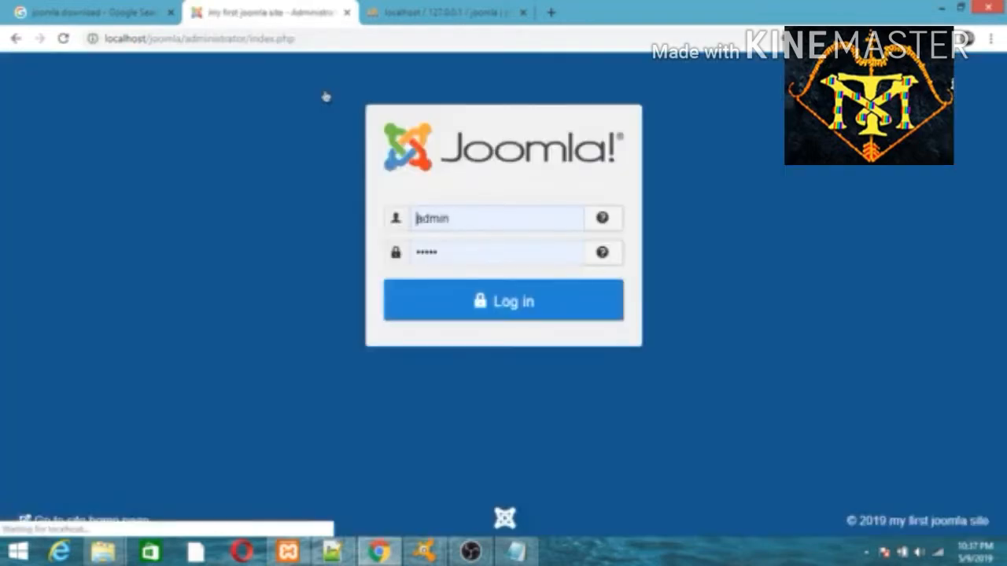
left_click(494, 306)
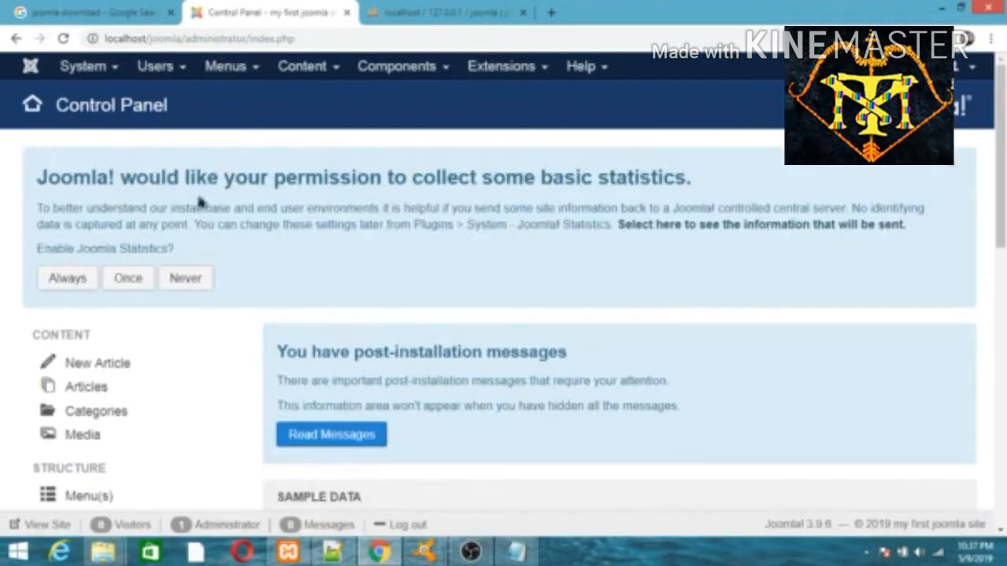
Refresh the joomla database in phpMyAdmin and check its 78 s6yd1_ tables, then return to the Control Panel
left_click(478, 11)
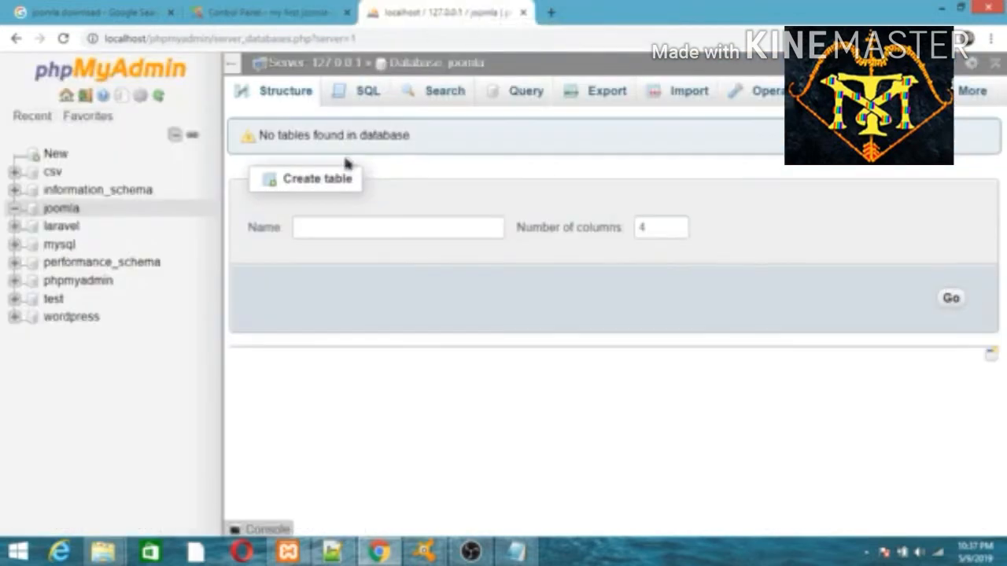
left_click(428, 66)
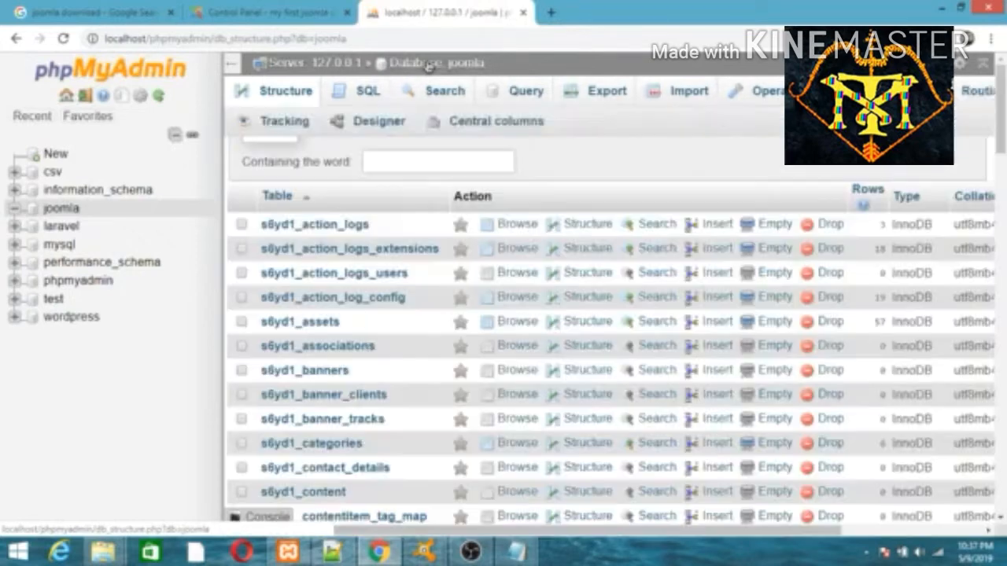
left_click_drag(1002, 138, 1002, 508)
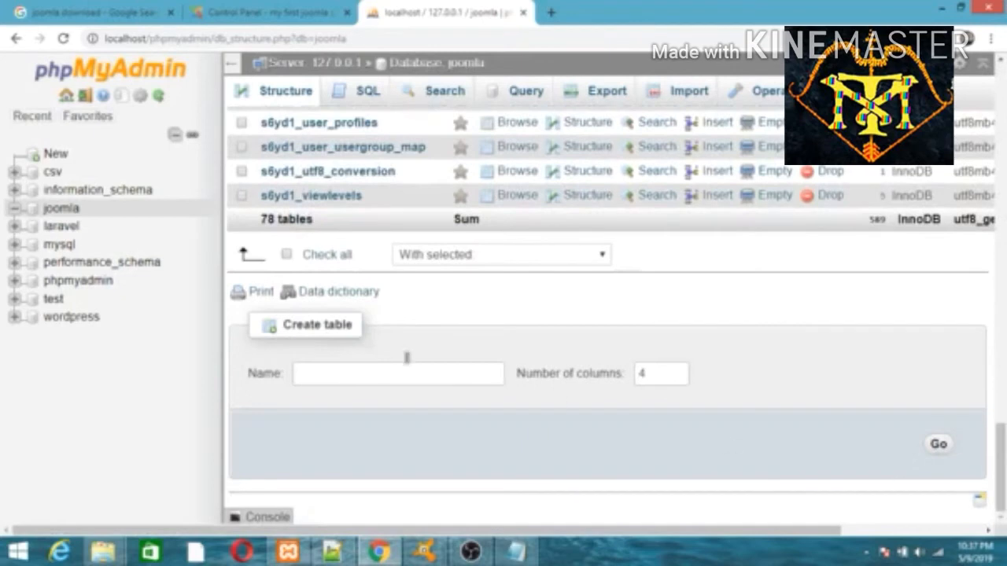
left_click_drag(1002, 433, 1003, 56)
left_click(268, 13)
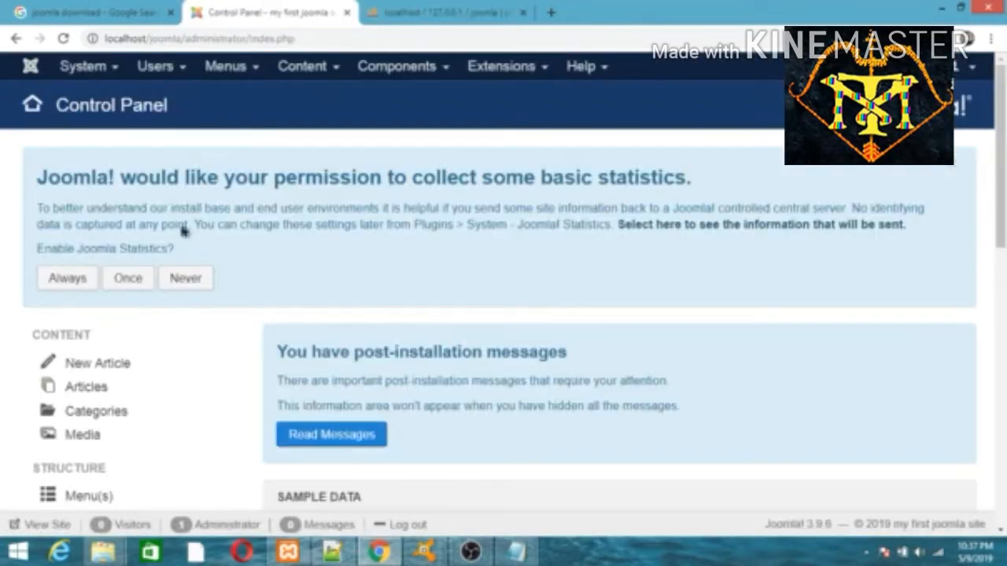
Open Templates from the Configuration section to view the site template styles Beez3 and protostar
scroll(919, 510, "down", 4)
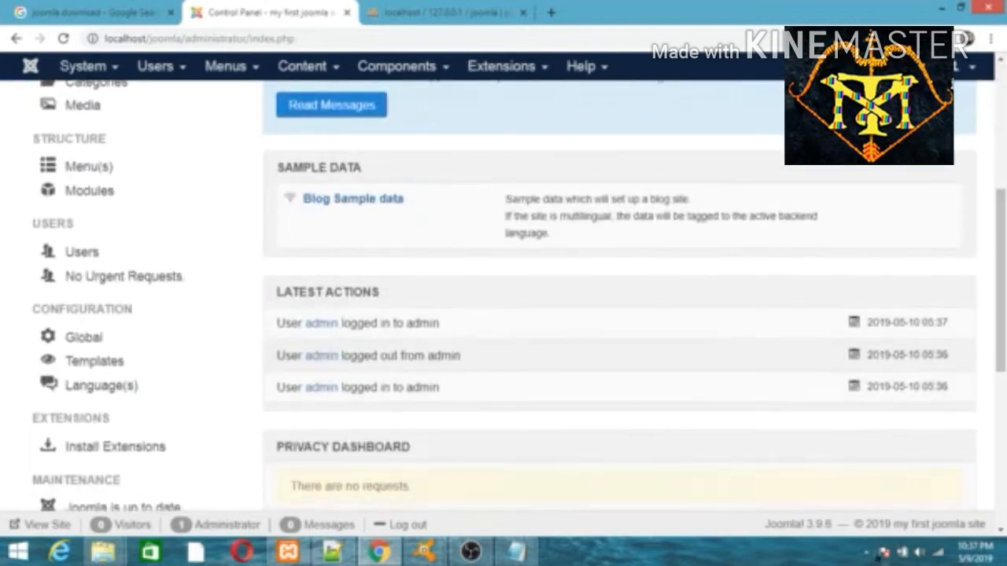
scroll(546, 457, "down", 1)
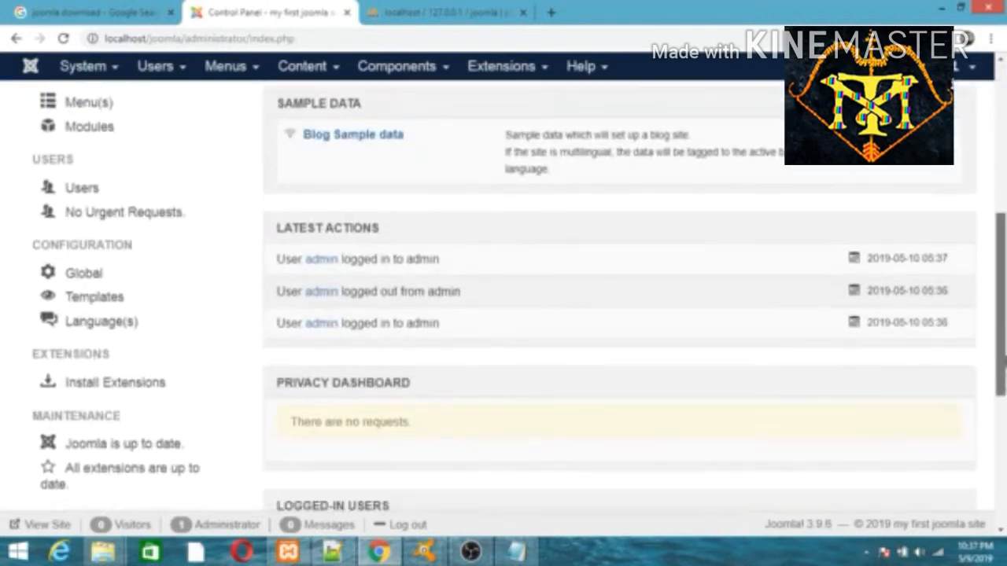
left_click(126, 297)
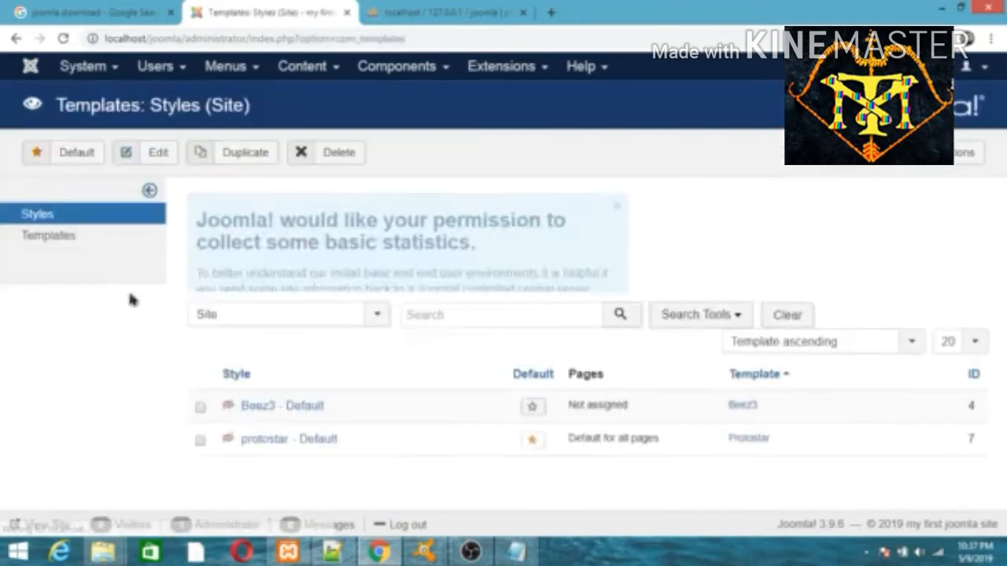
scroll(416, 445, "down", 1)
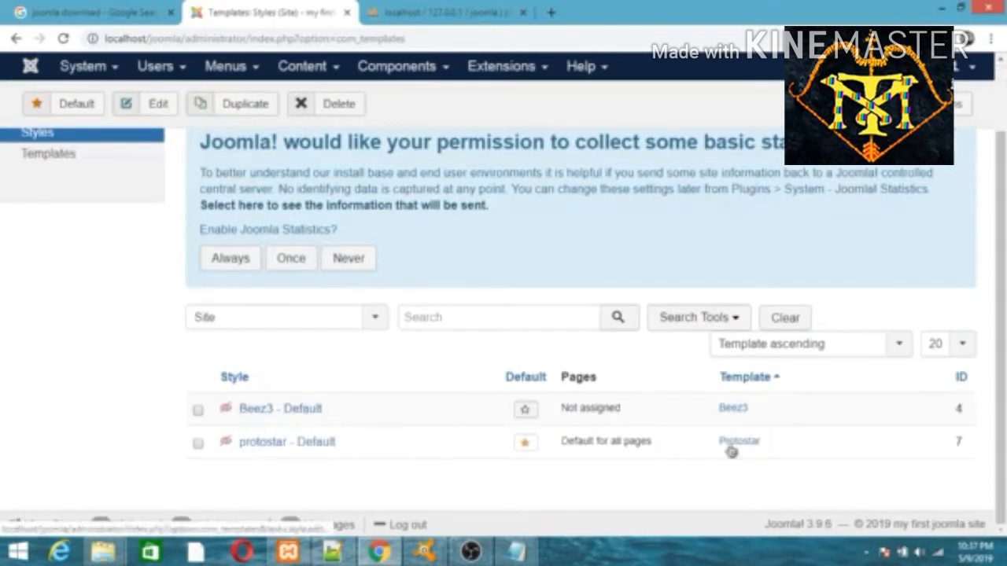
scroll(325, 254, "up", 1)
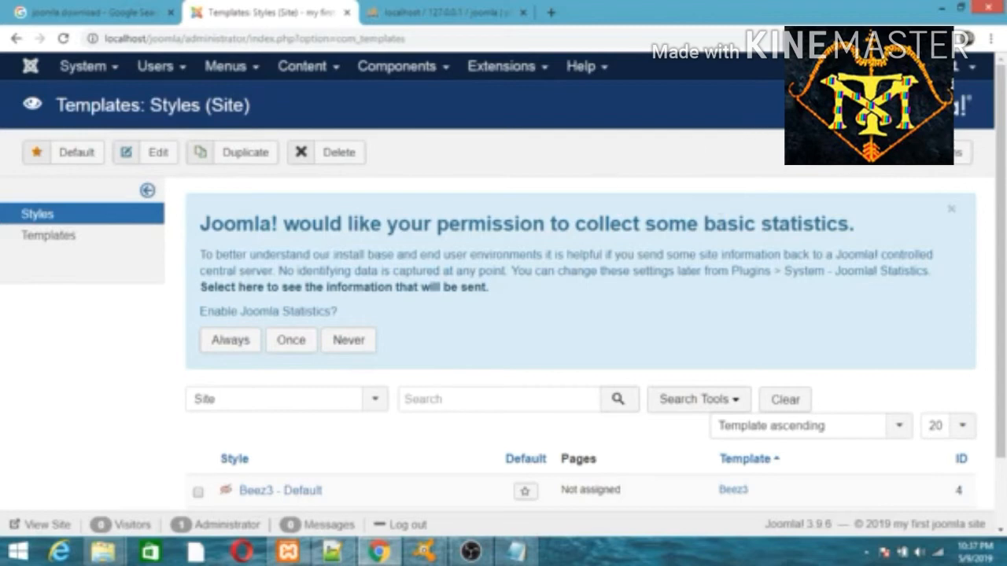
left_click(864, 553)
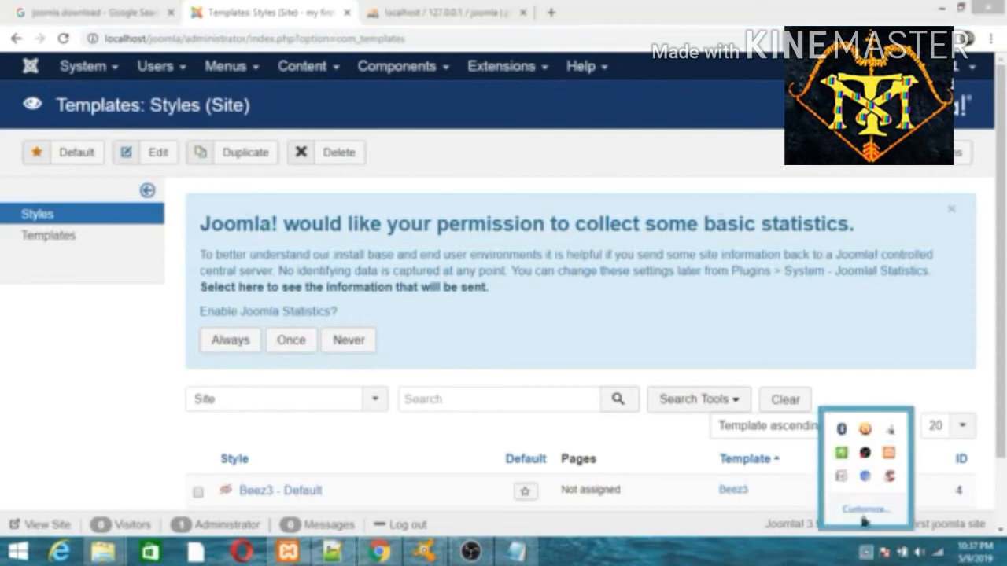